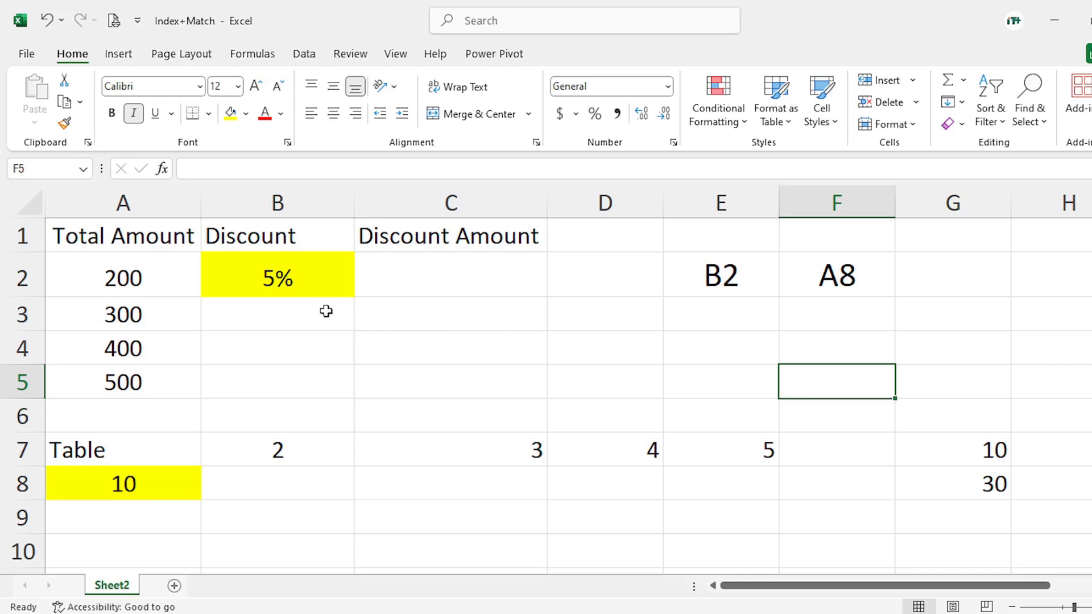
drag(131, 276, 164, 370)
click(281, 289)
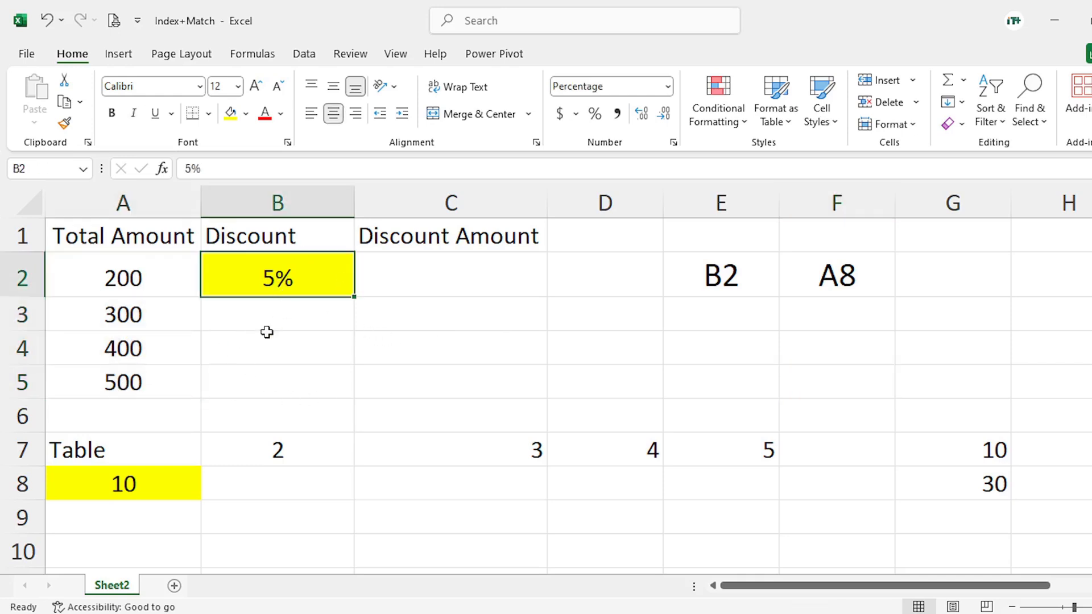
drag(153, 279, 142, 385)
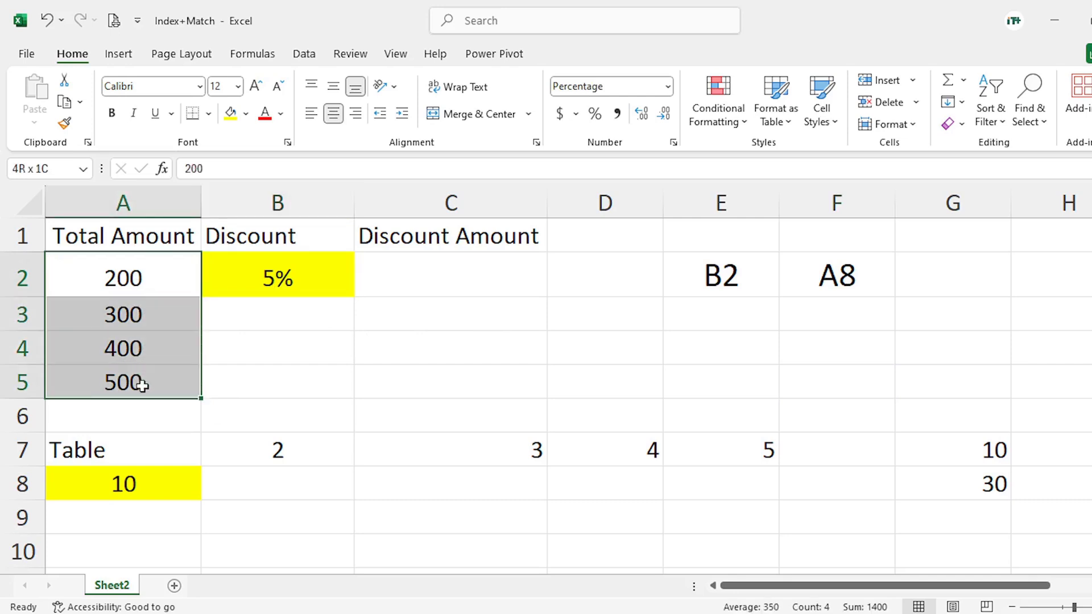
click(259, 280)
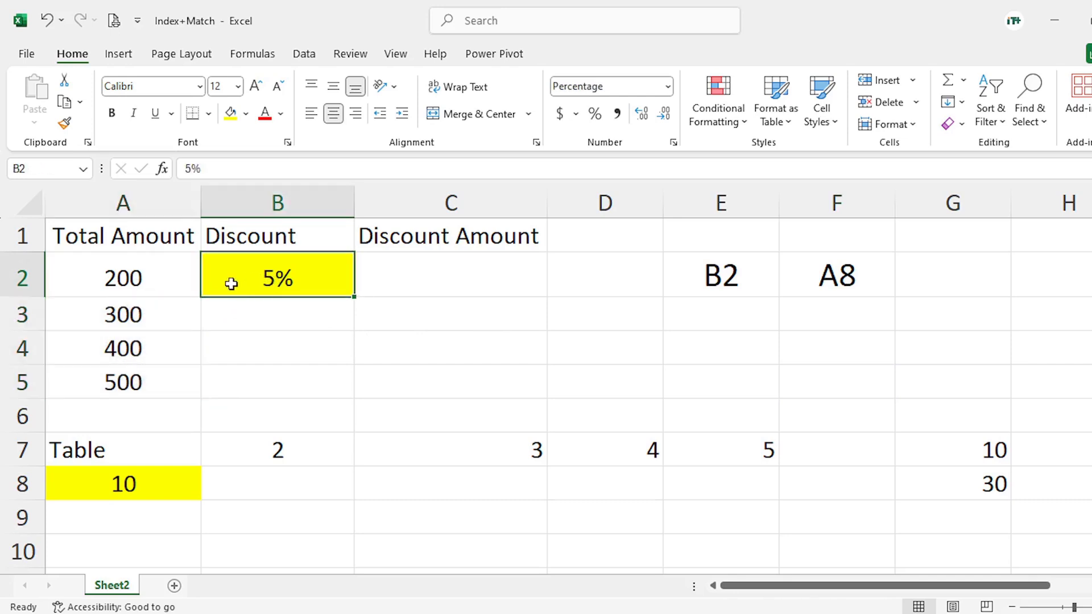
drag(404, 296, 405, 394)
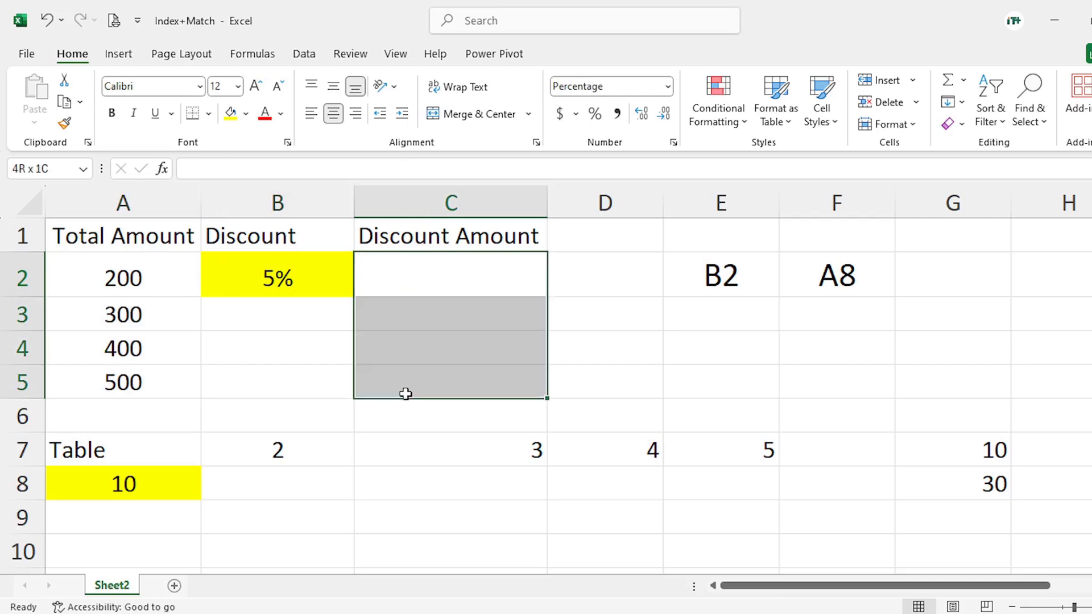
Enter the formula =A2*B2 in cell C2 to calculate the first discount amount
click(436, 272)
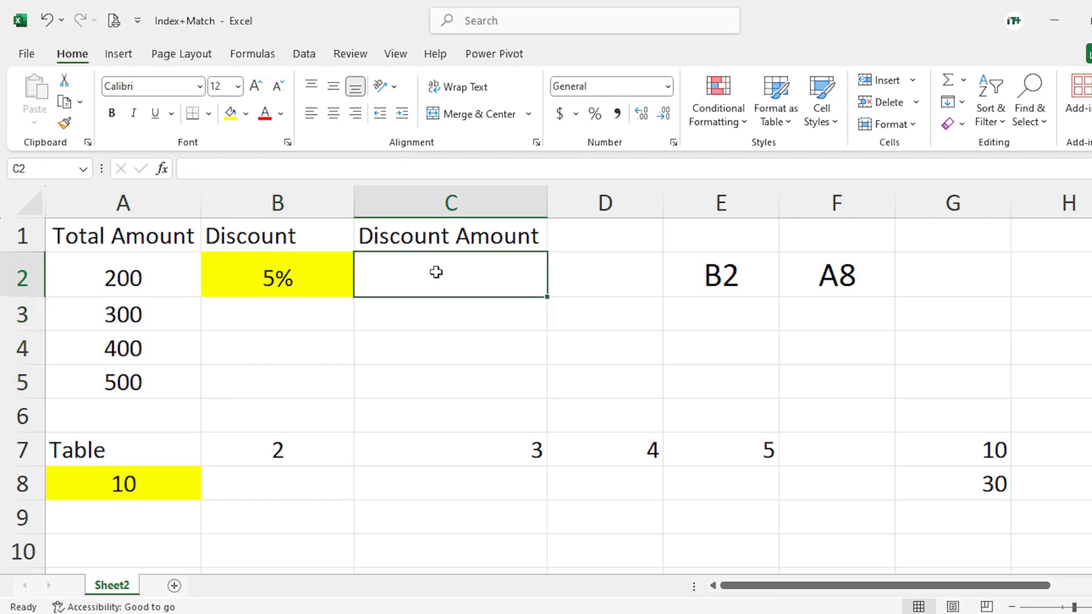
text(=)
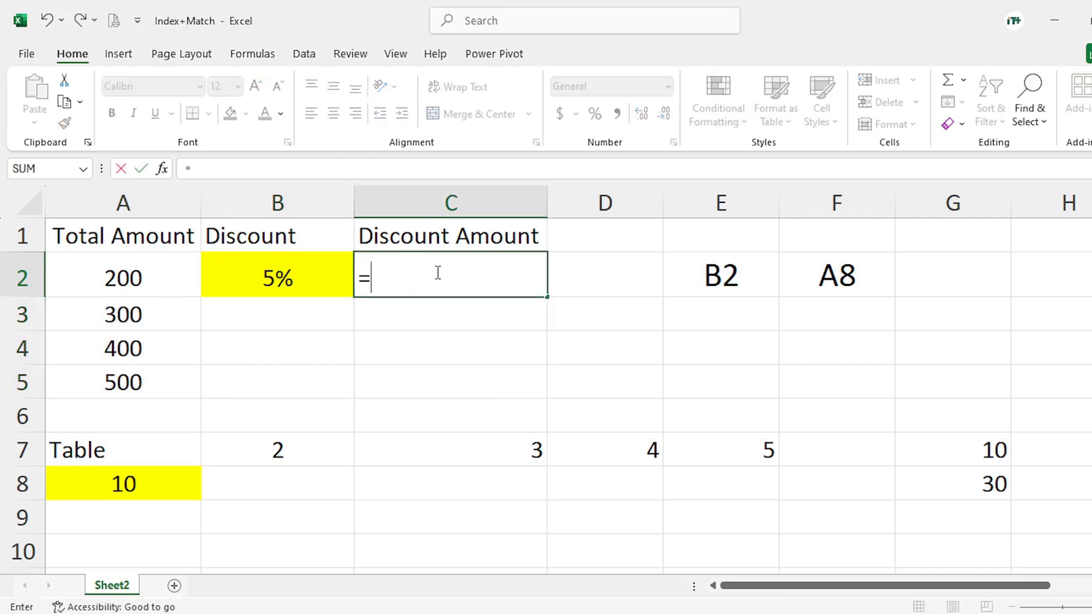
click(107, 278)
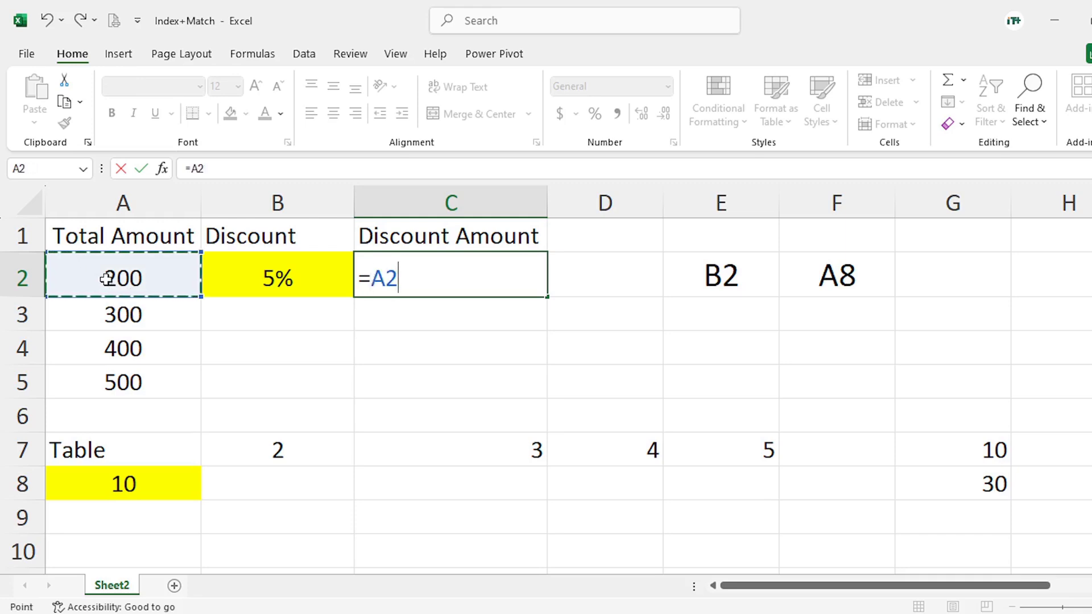
text(*)
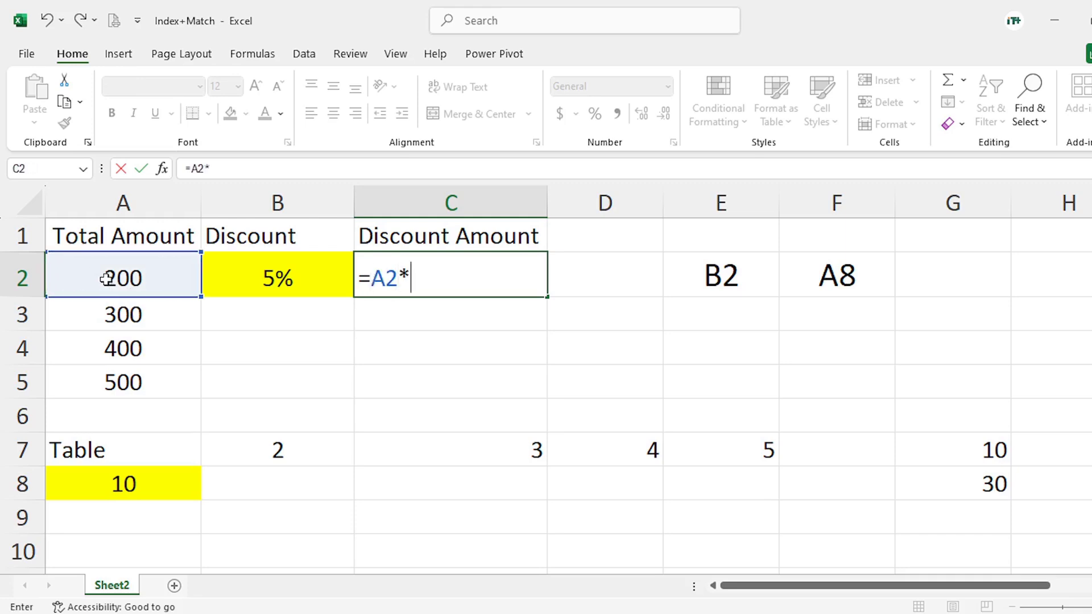
click(260, 285)
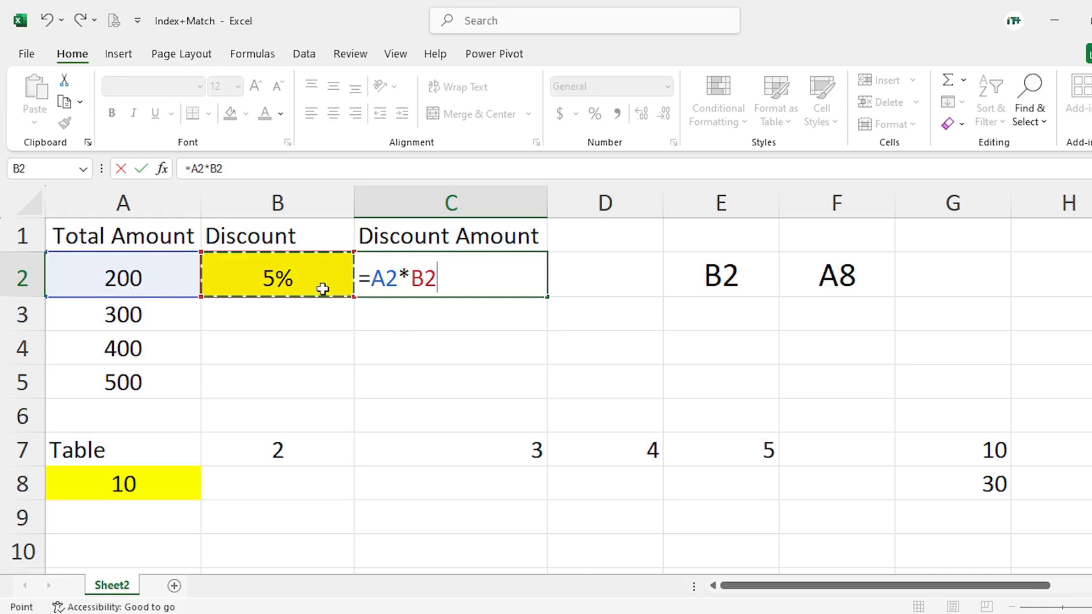
key(Return)
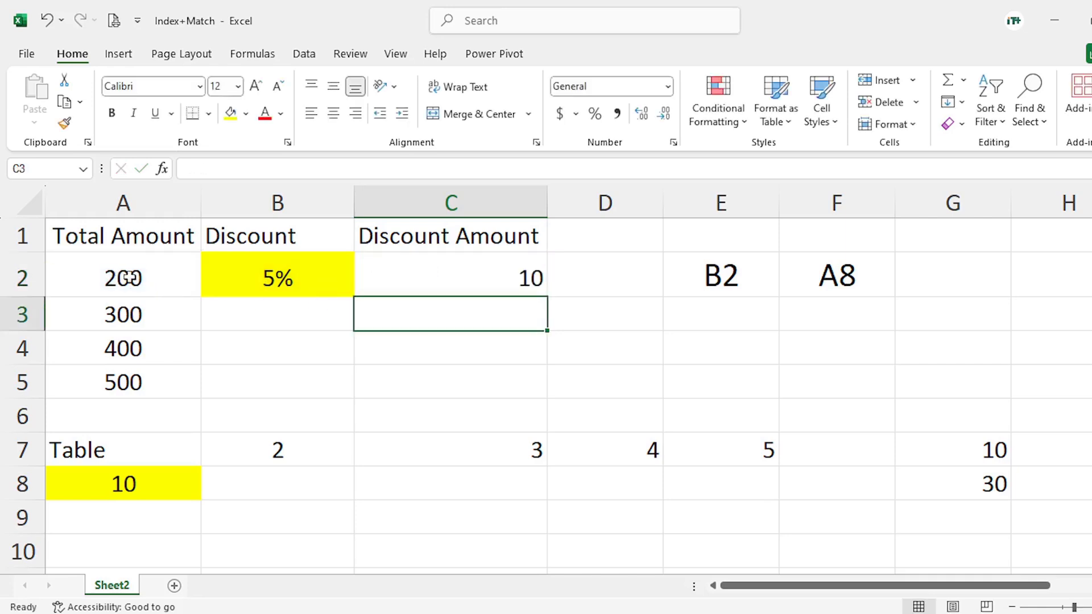
Fill the discount formula from C2 down through C5 using its relative references
click(513, 282)
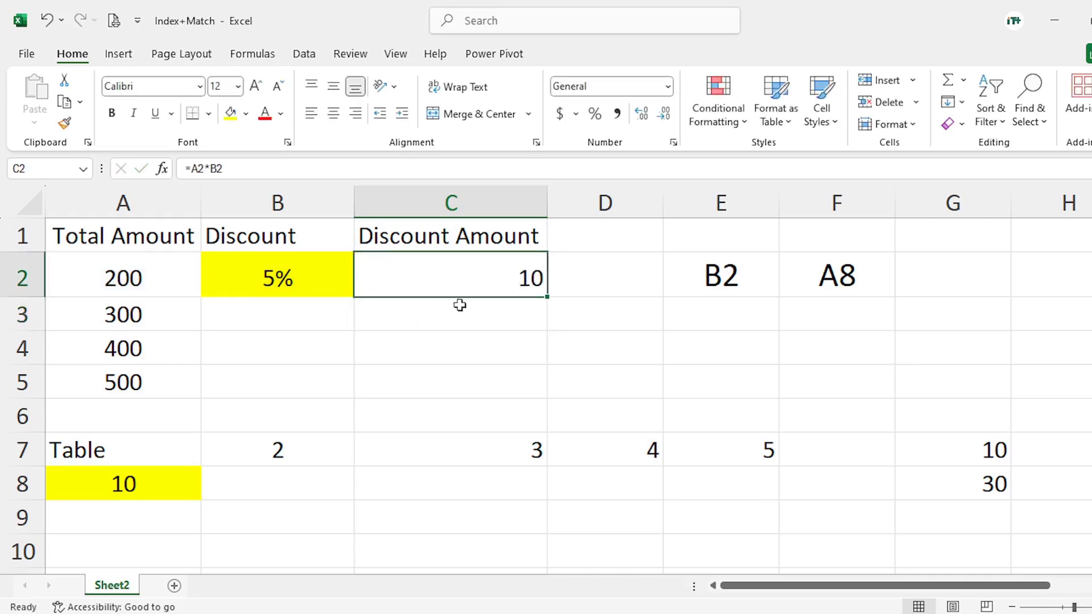
drag(547, 297, 546, 398)
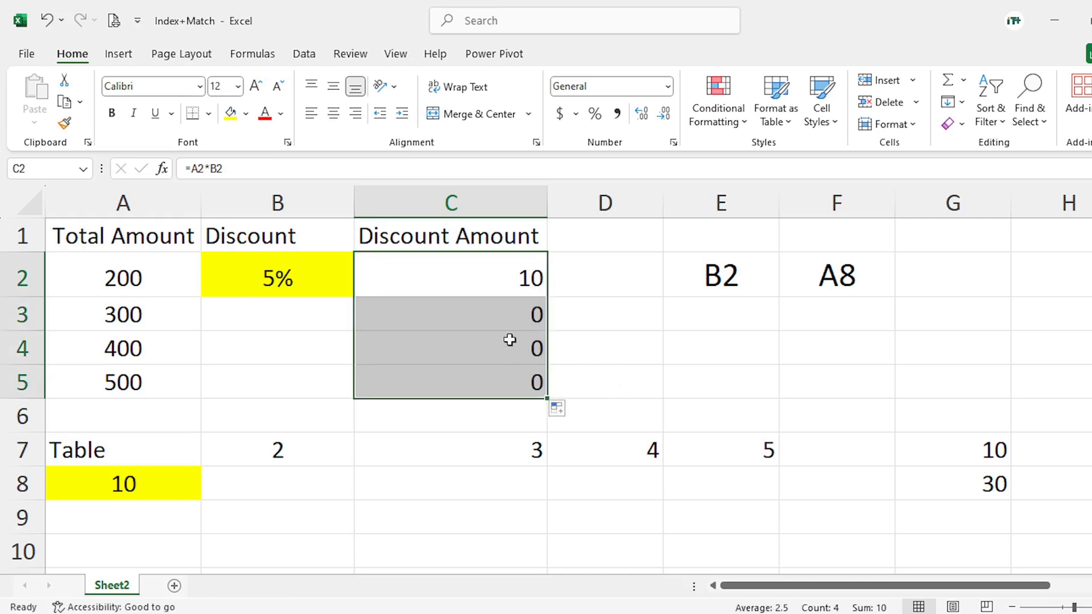
drag(483, 313, 487, 382)
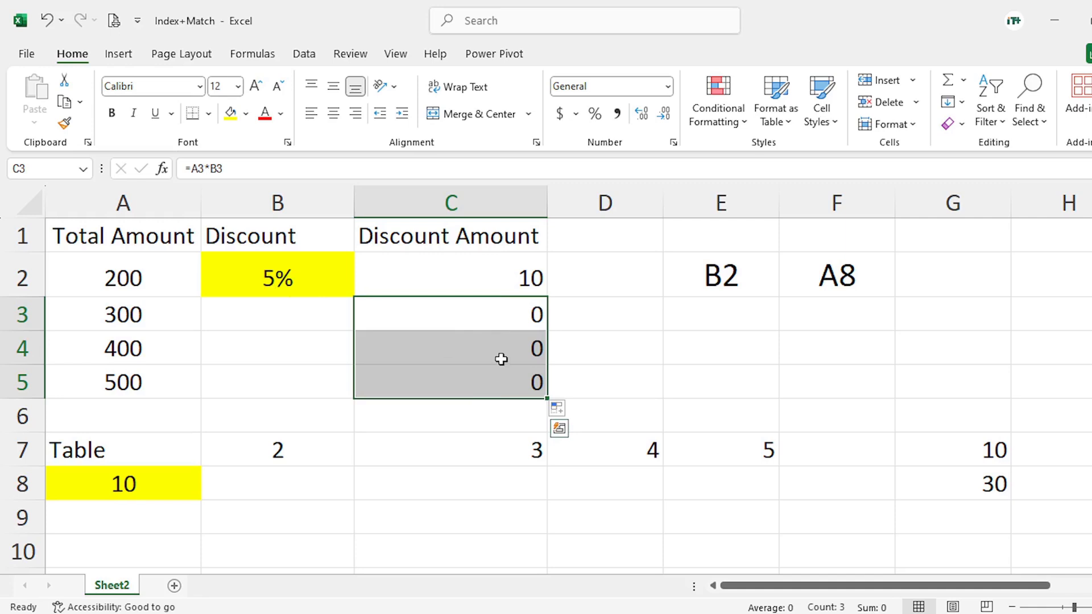
click(629, 342)
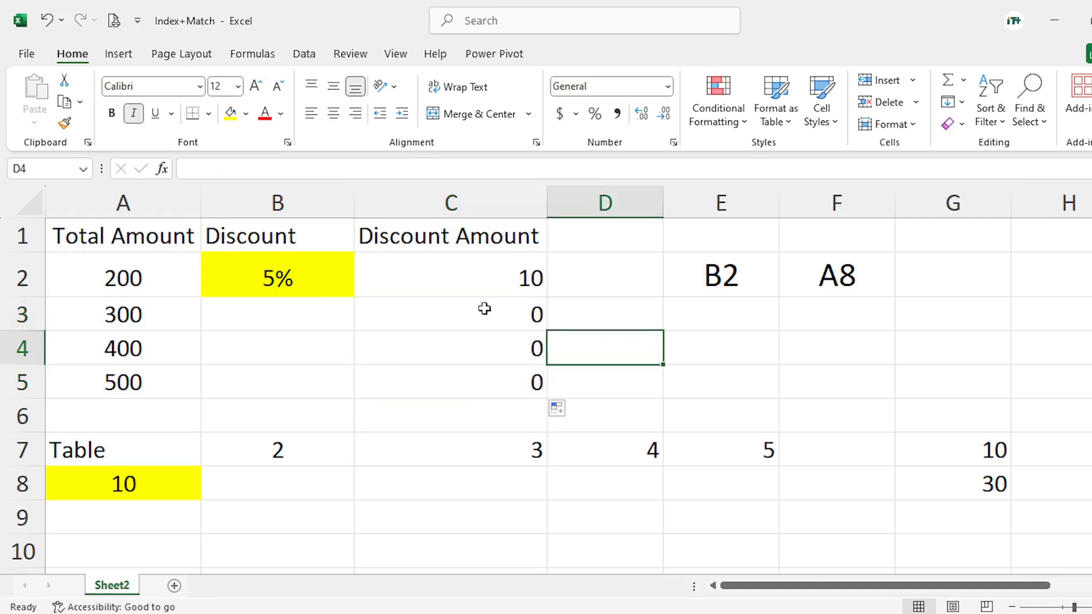
Examine which cells the discount amount formulas in C2 through C5 refer to, one cell at a time
double_click(503, 279)
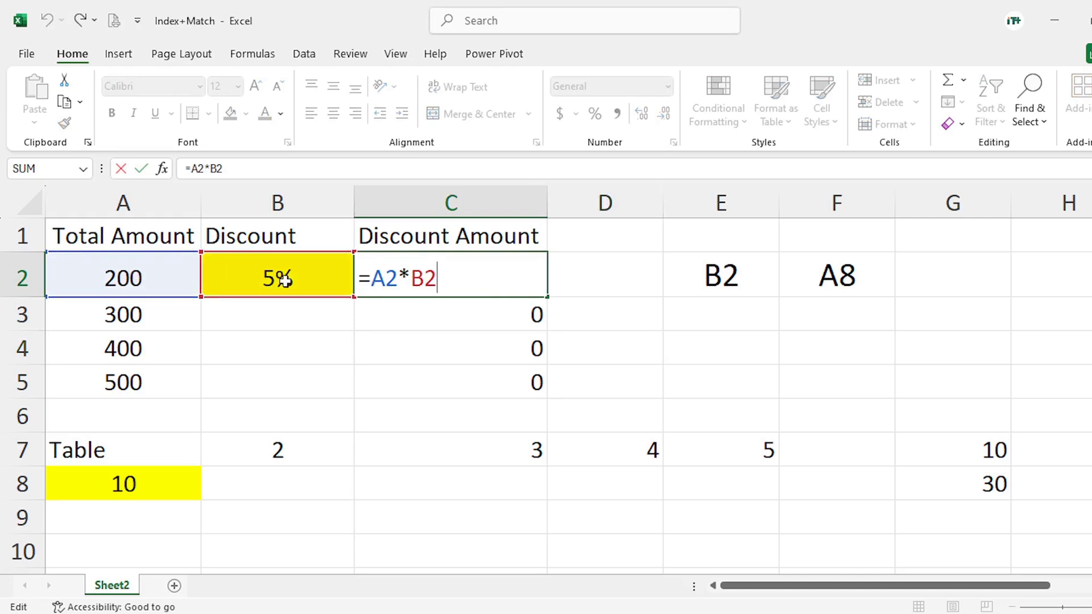
key(ctrl+Return)
double_click(489, 316)
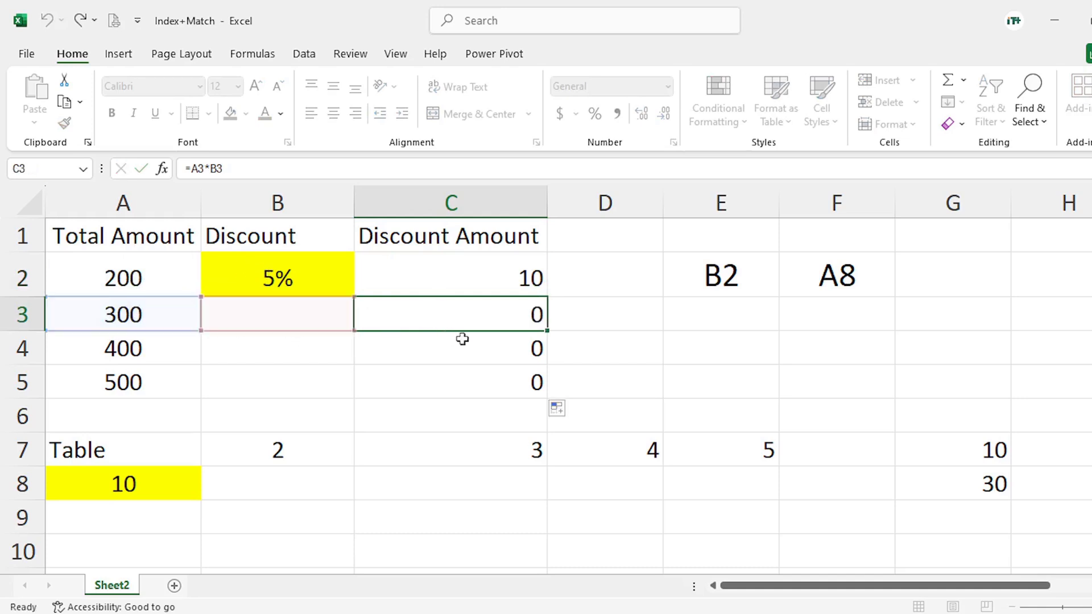
key(ctrl+Return)
double_click(480, 348)
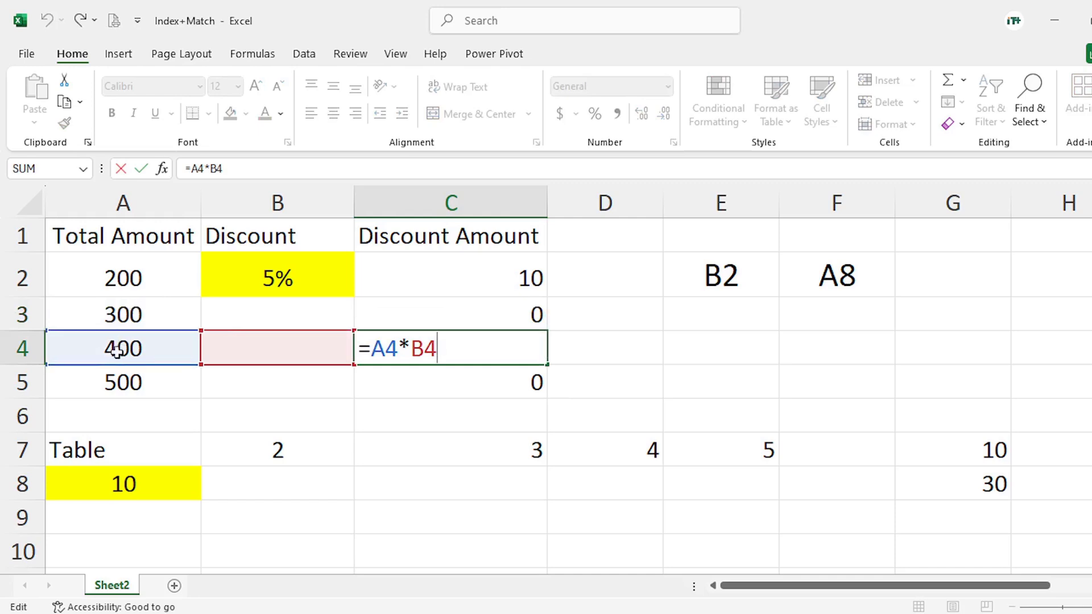
key(ctrl+Return)
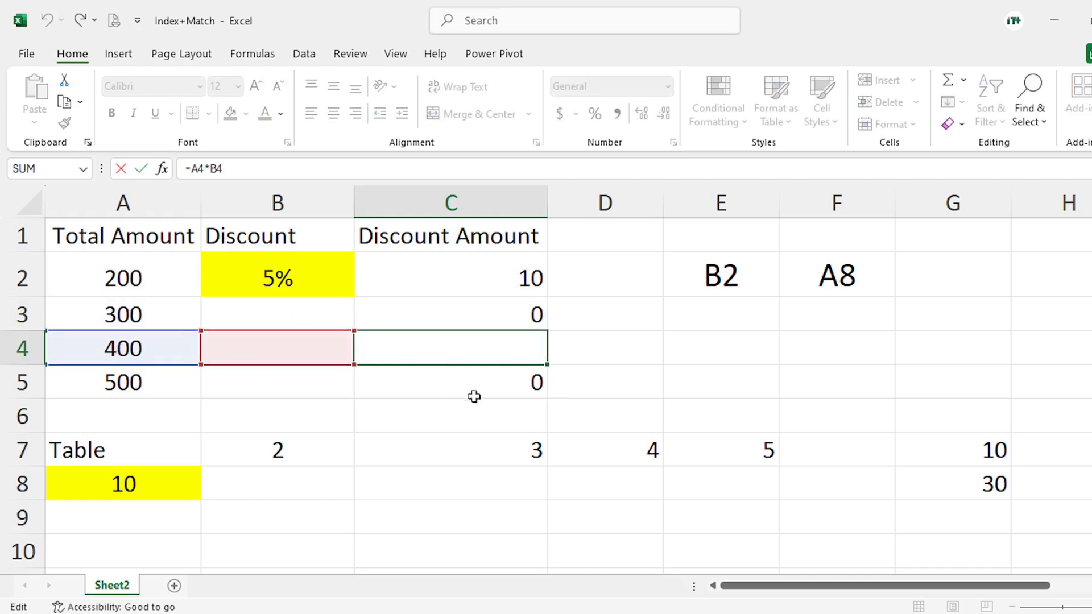
double_click(504, 388)
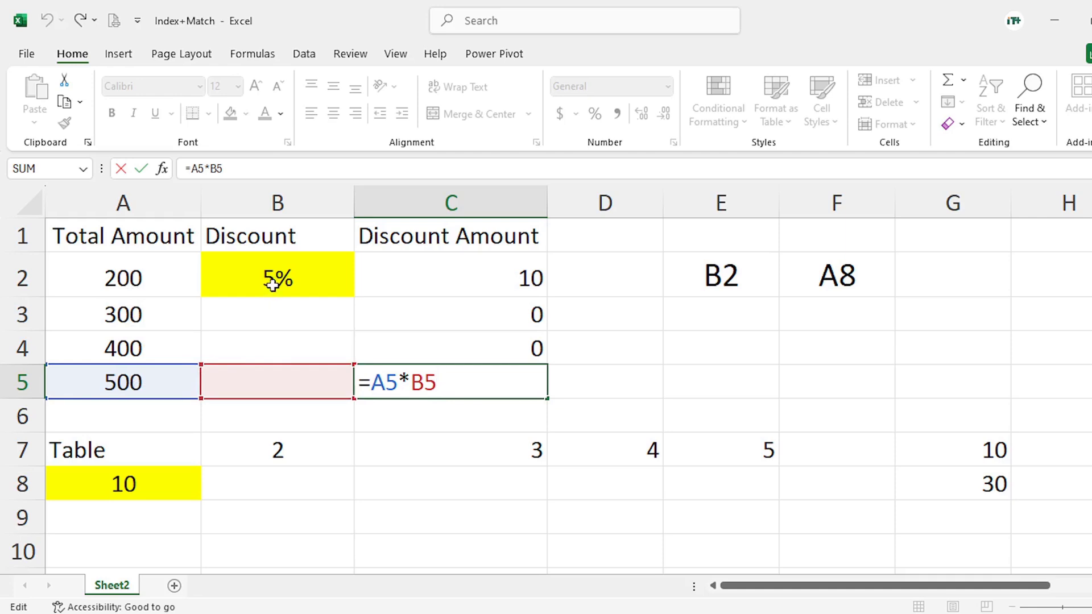
key(ctrl+Return)
Clear cells C3:C5 and lock the discount row in C2 by changing its formula to =A2*B$2
drag(510, 321, 502, 368)
key(Delete)
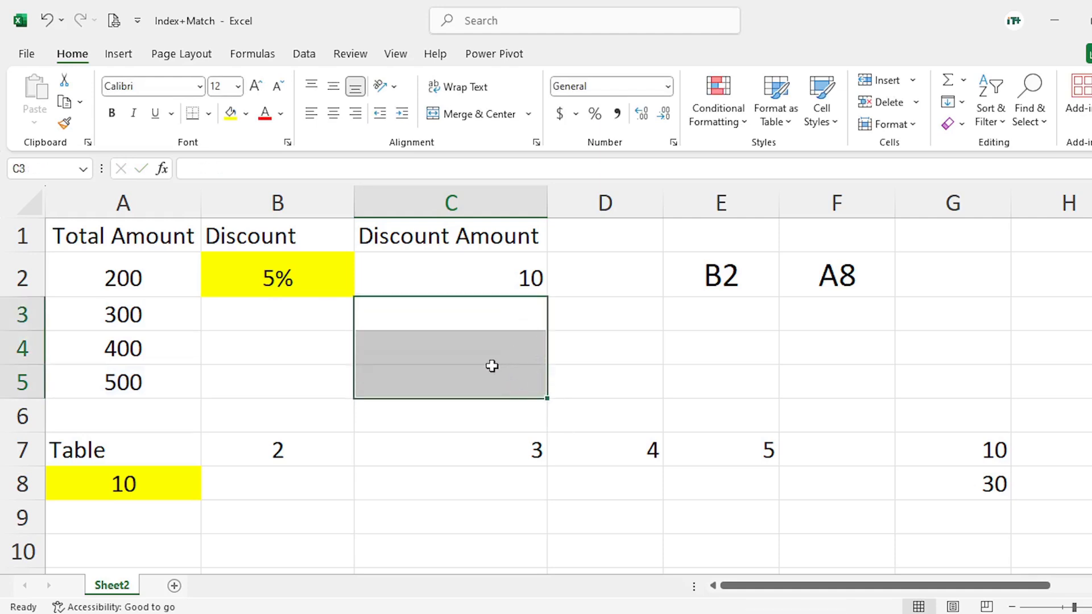
double_click(500, 279)
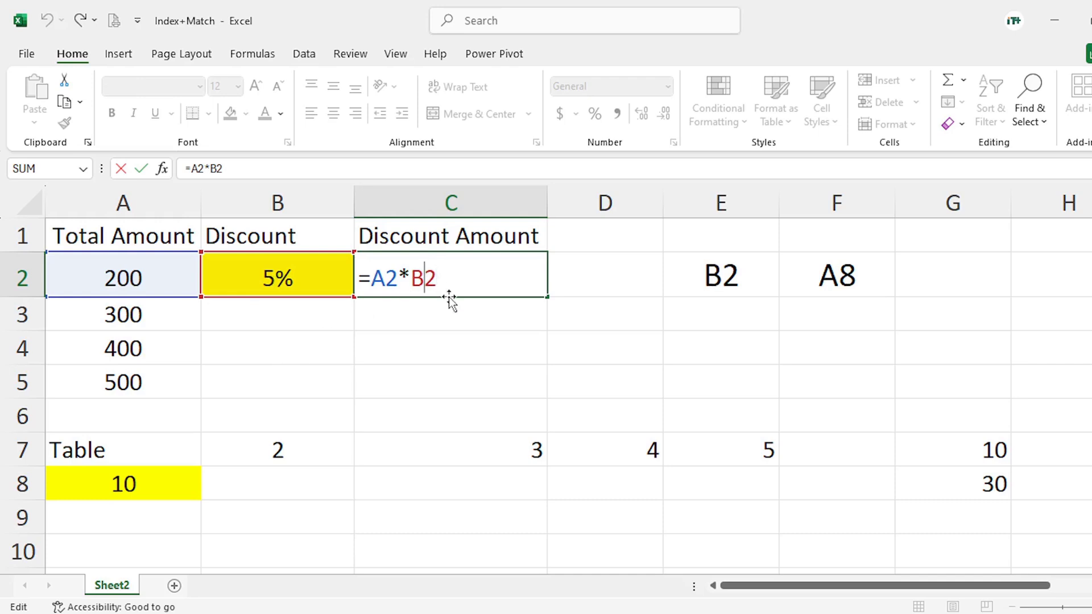
click(427, 276)
text($)
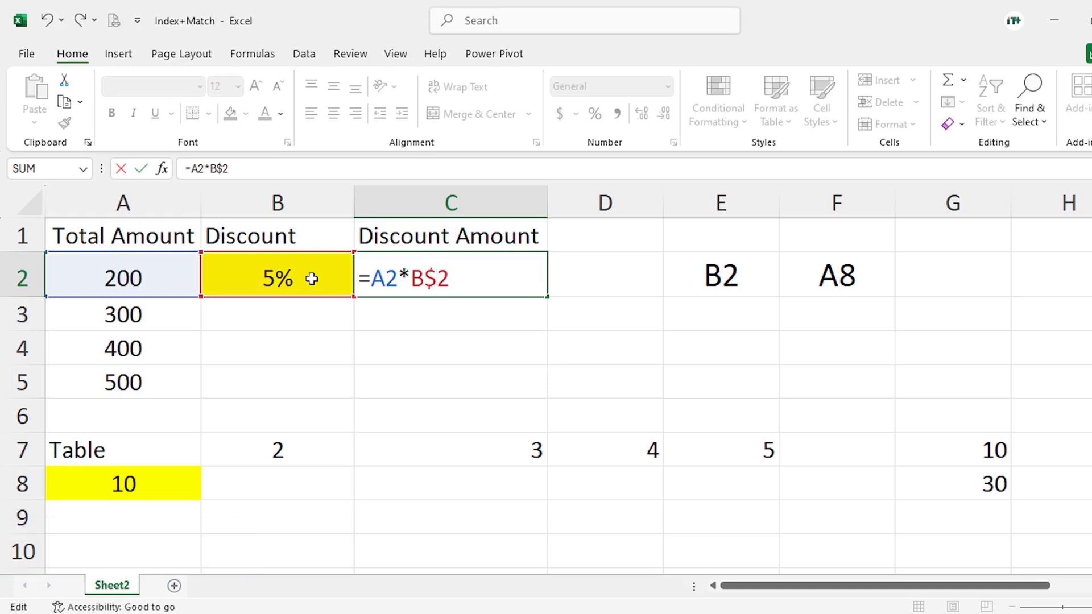
key(Return)
Fill the row-locked discount formula from C2 down through C5
click(514, 285)
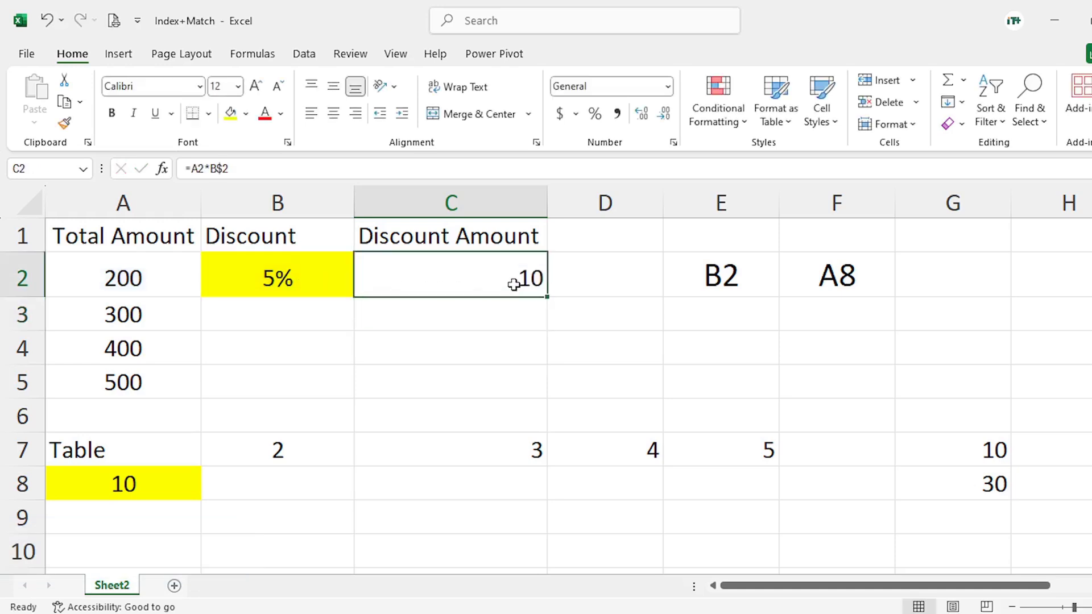
drag(549, 296, 563, 391)
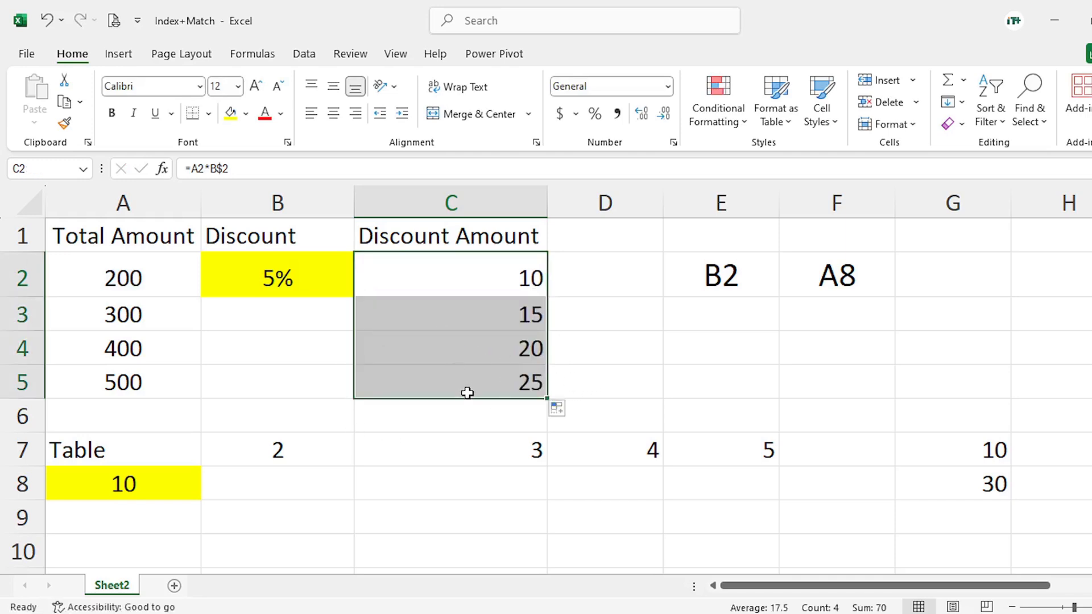
click(468, 424)
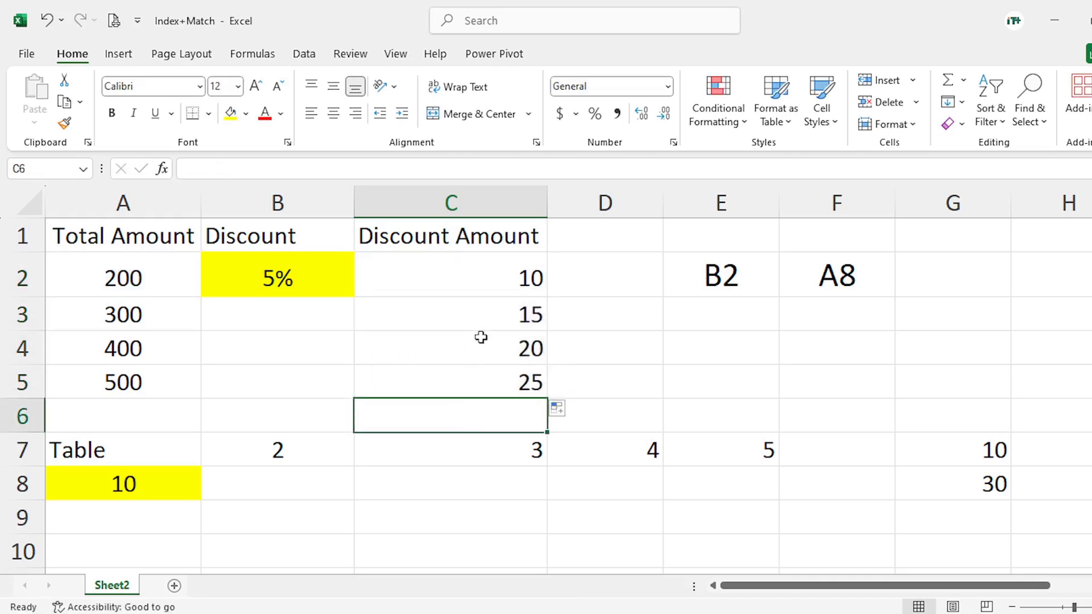
Check the references of the copied formulas in C3, C4 and C5 against the discount cell B2
double_click(476, 316)
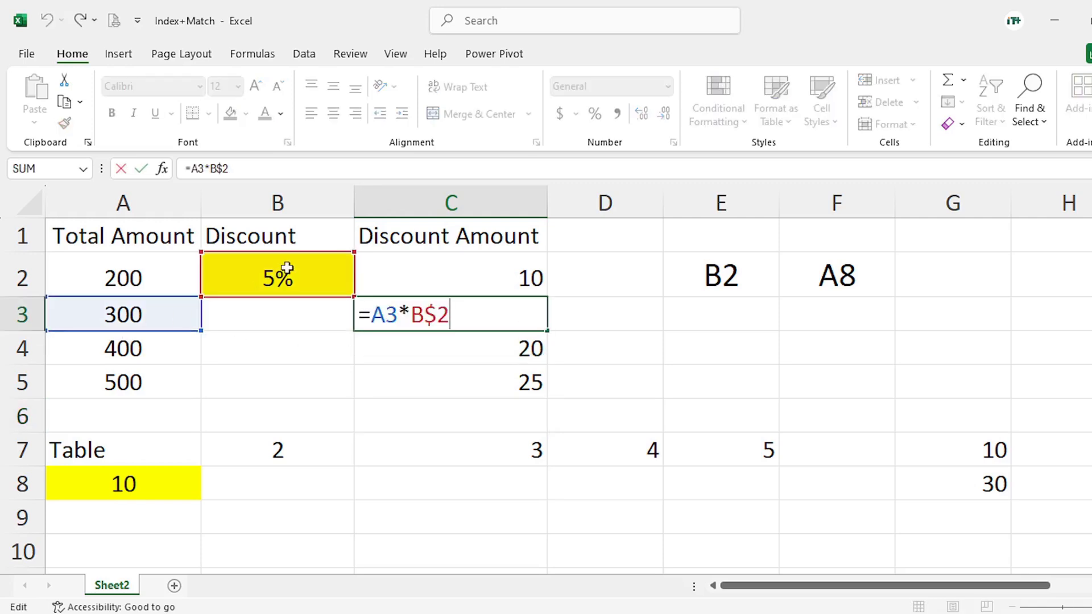
key(Escape)
click(429, 358)
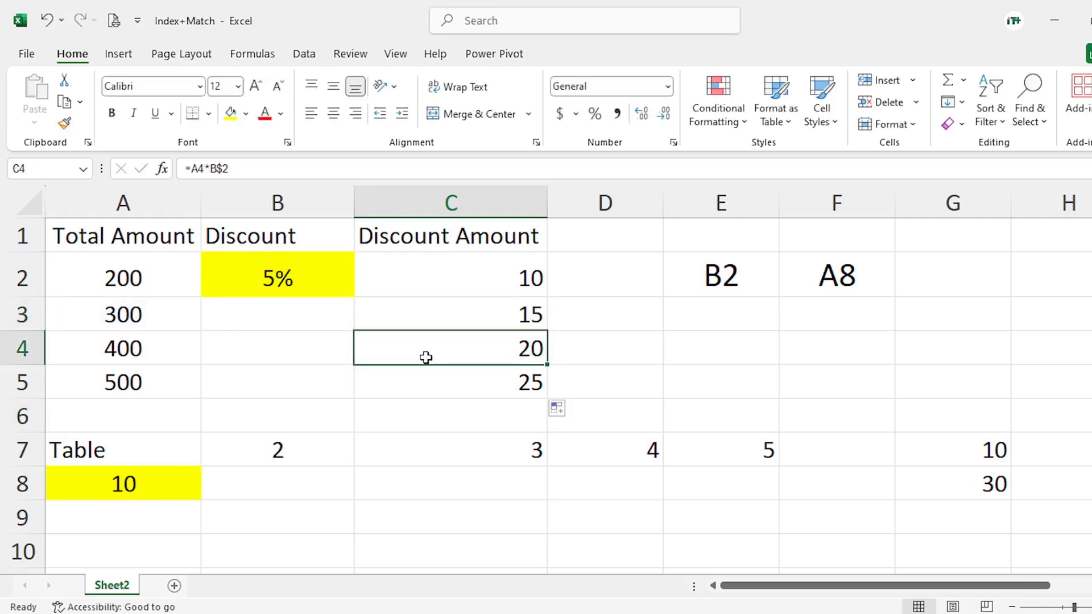
double_click(409, 353)
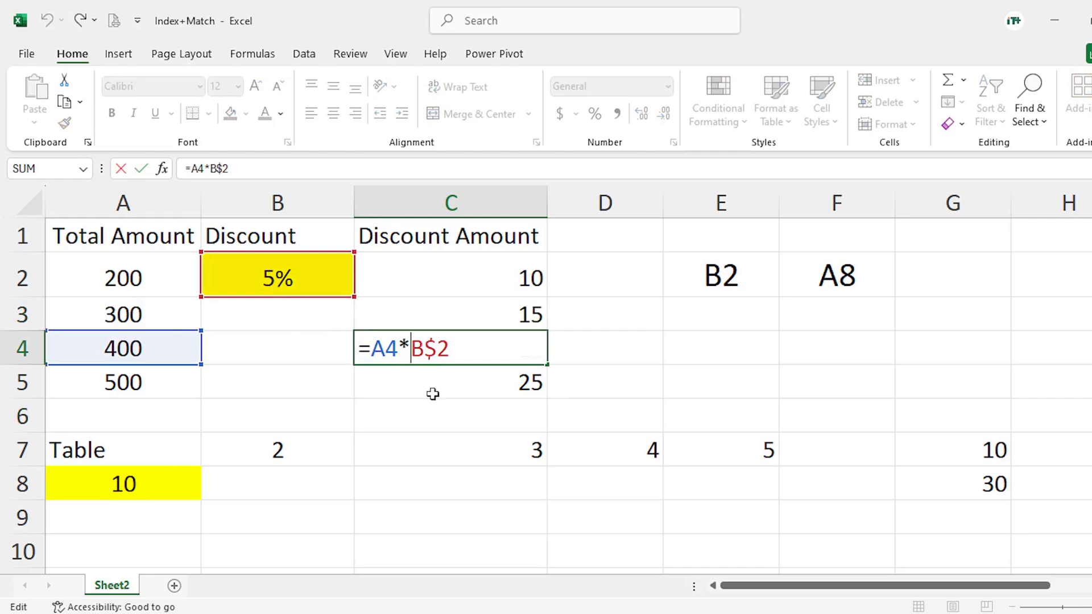
key(Escape)
double_click(475, 387)
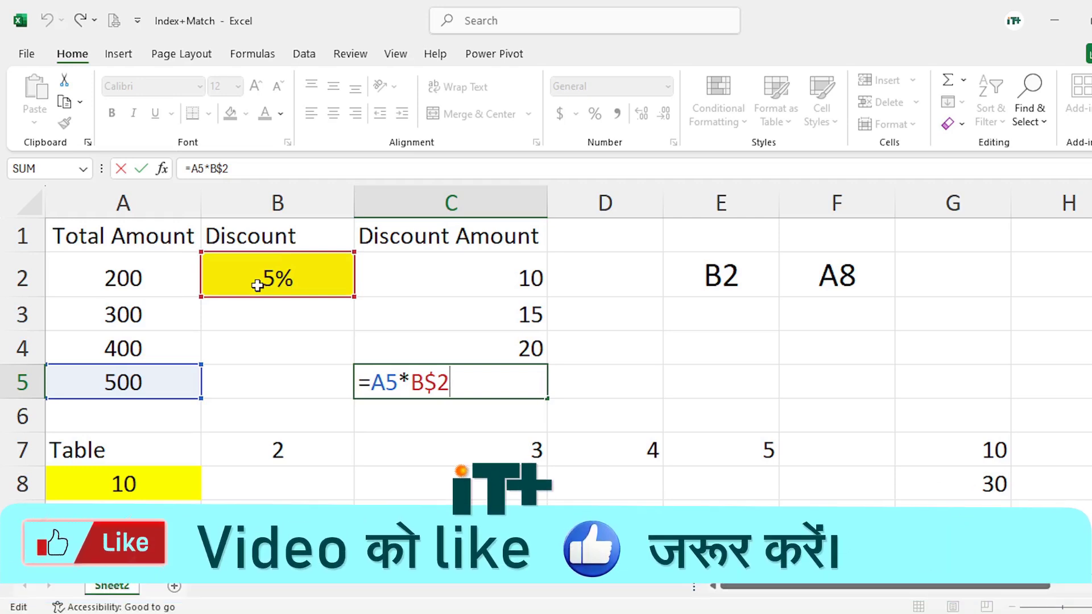
key(ctrl+Return)
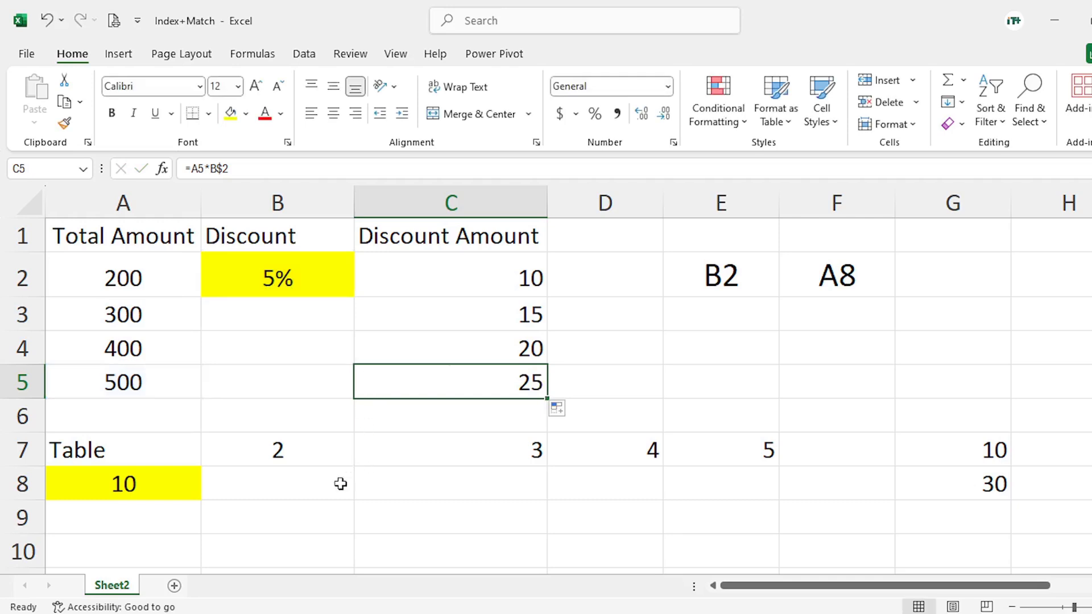
Enter the formula =A8*B7 in cell B8 to calculate the first multiplication table result
click(273, 487)
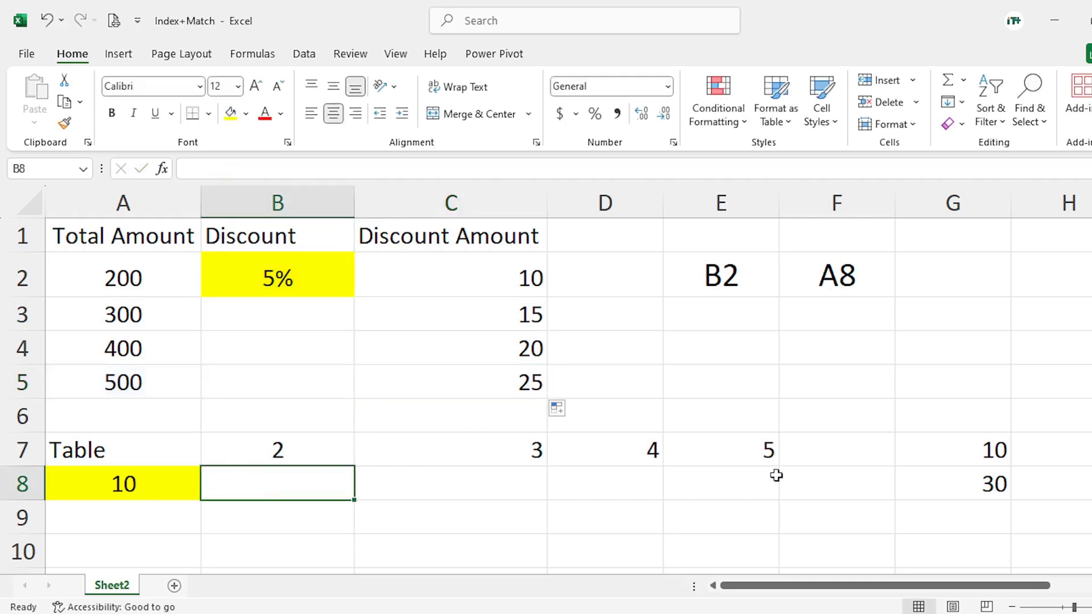
text(=)
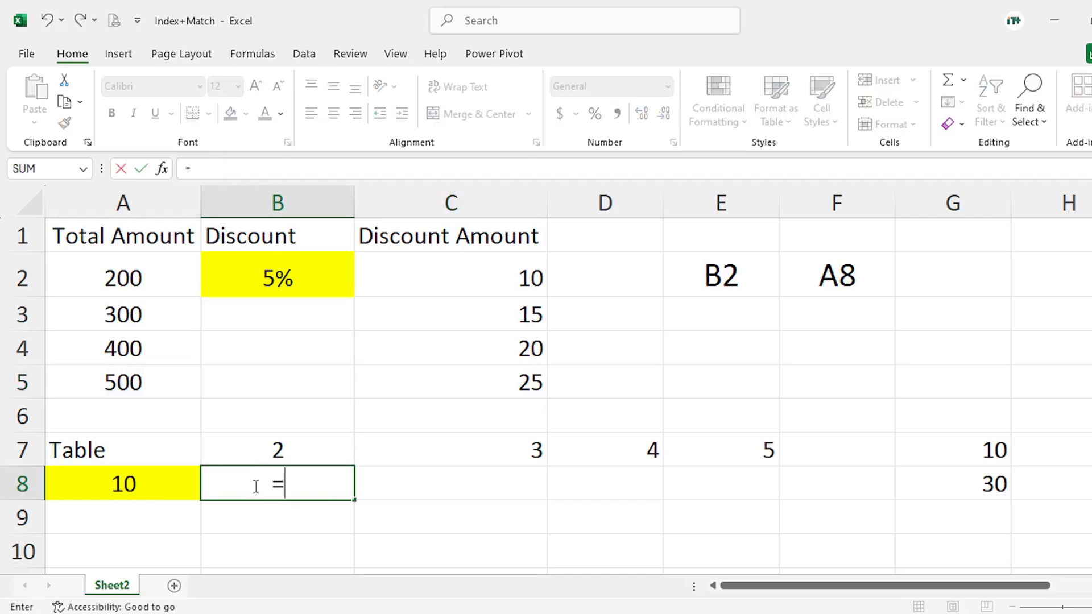
click(112, 484)
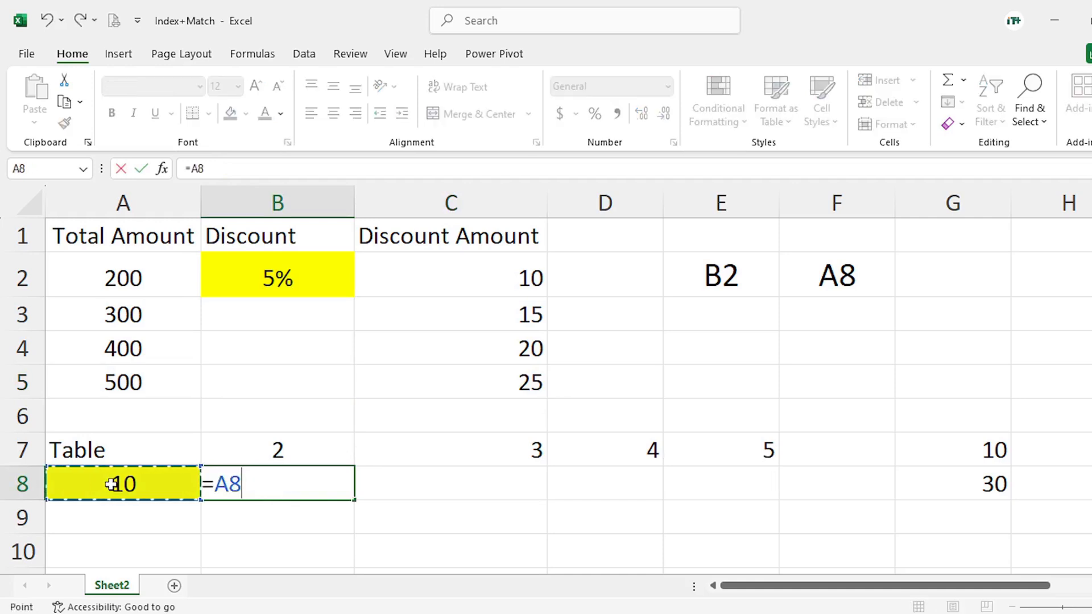
text(*)
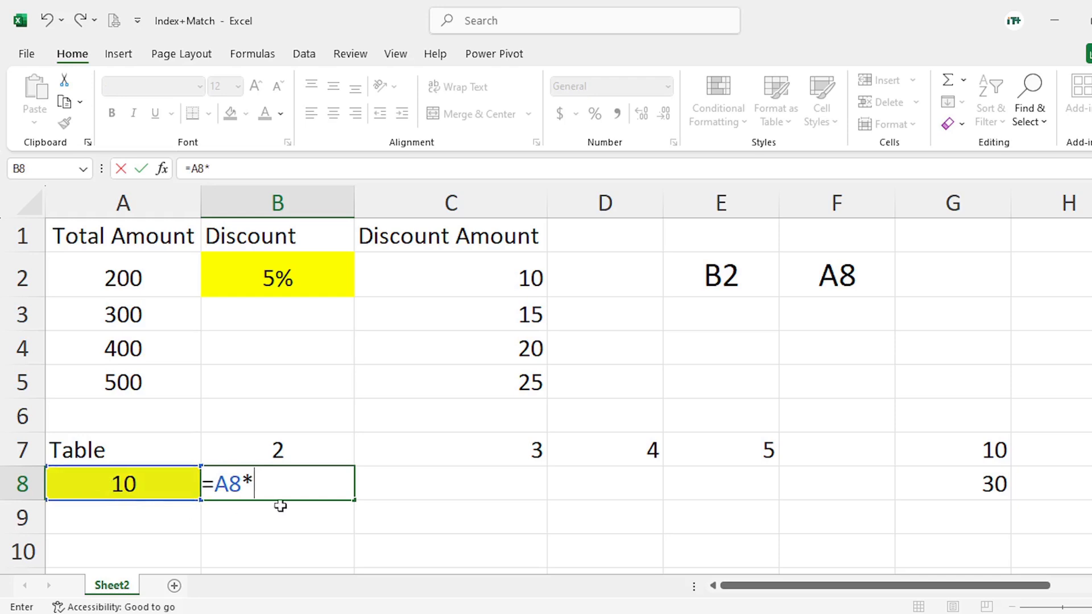
click(280, 453)
key(Return)
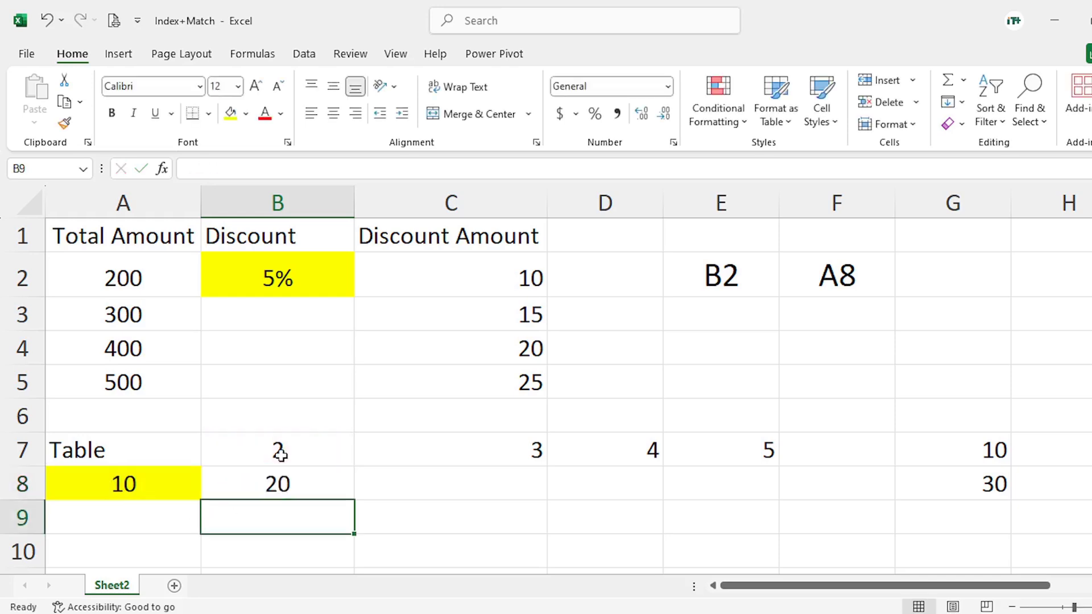
Fill the unlocked formula from B8 across to E8 and check which cells the copy in E8 references
click(270, 484)
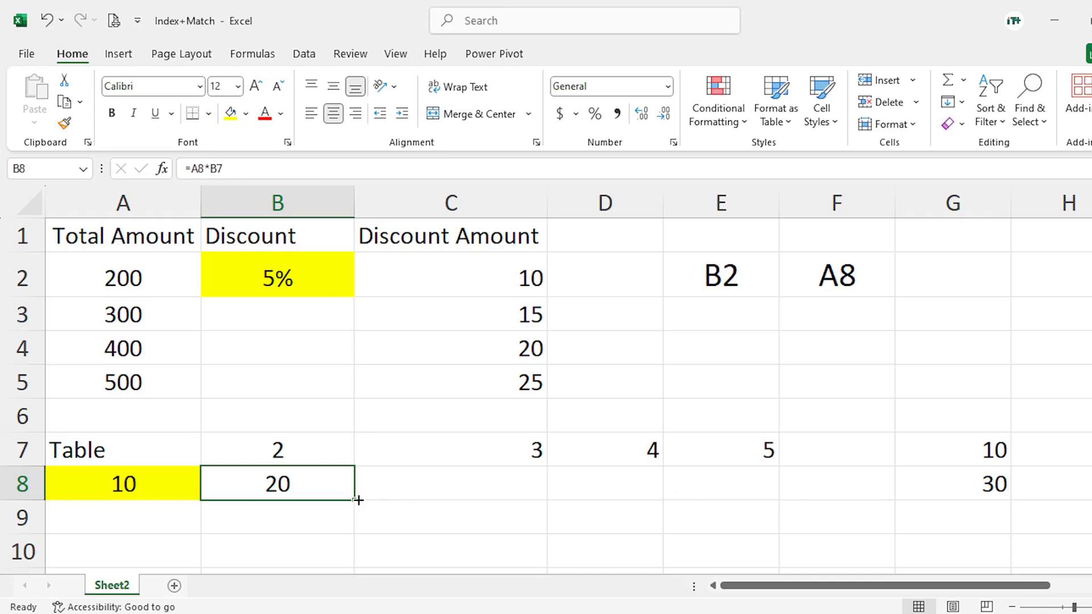
drag(358, 500, 730, 504)
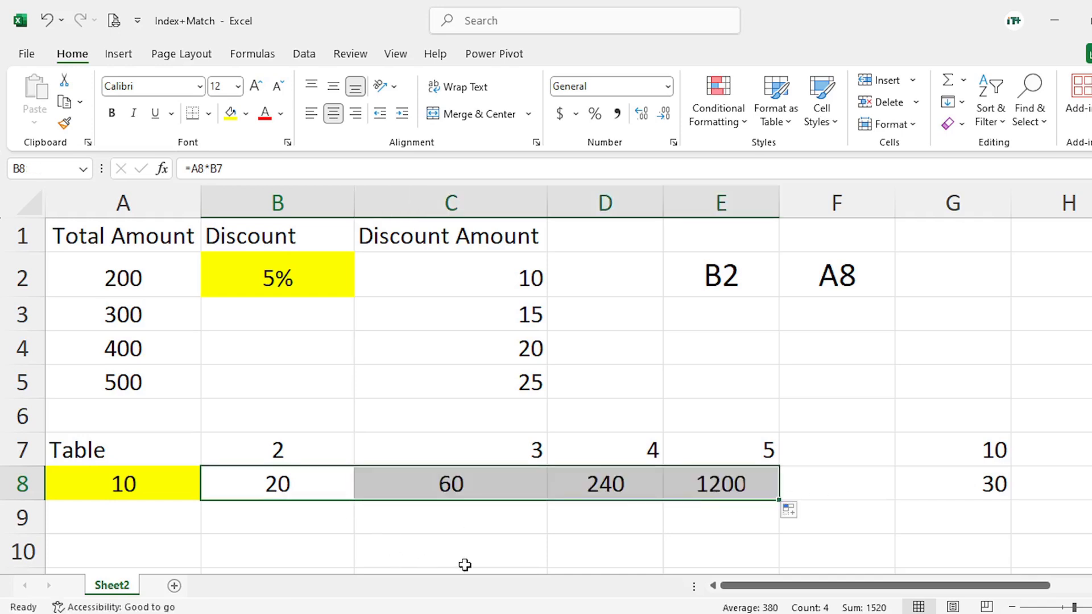
click(702, 482)
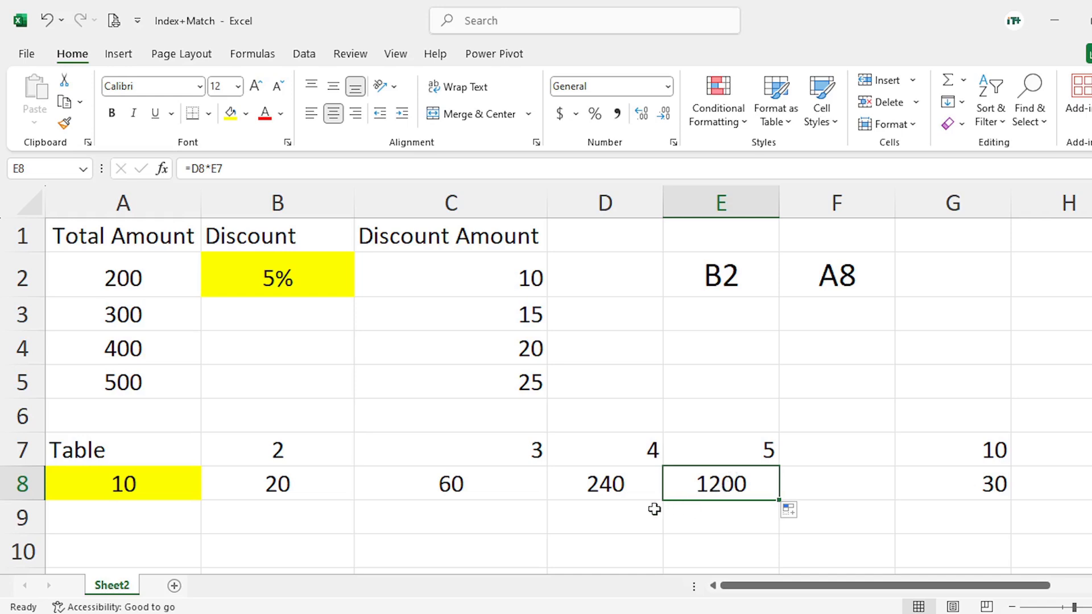
double_click(716, 482)
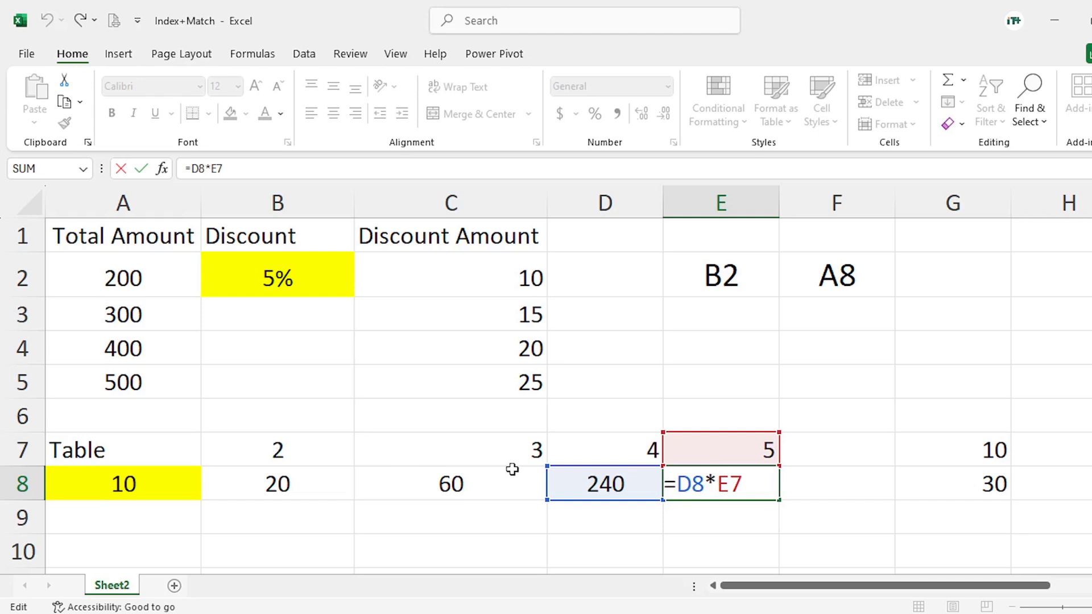
key(ctrl+Return)
Clear cells C8:E8 and lock column A in B8 by changing its formula to =$A8*B7
drag(455, 486, 666, 484)
key(Delete)
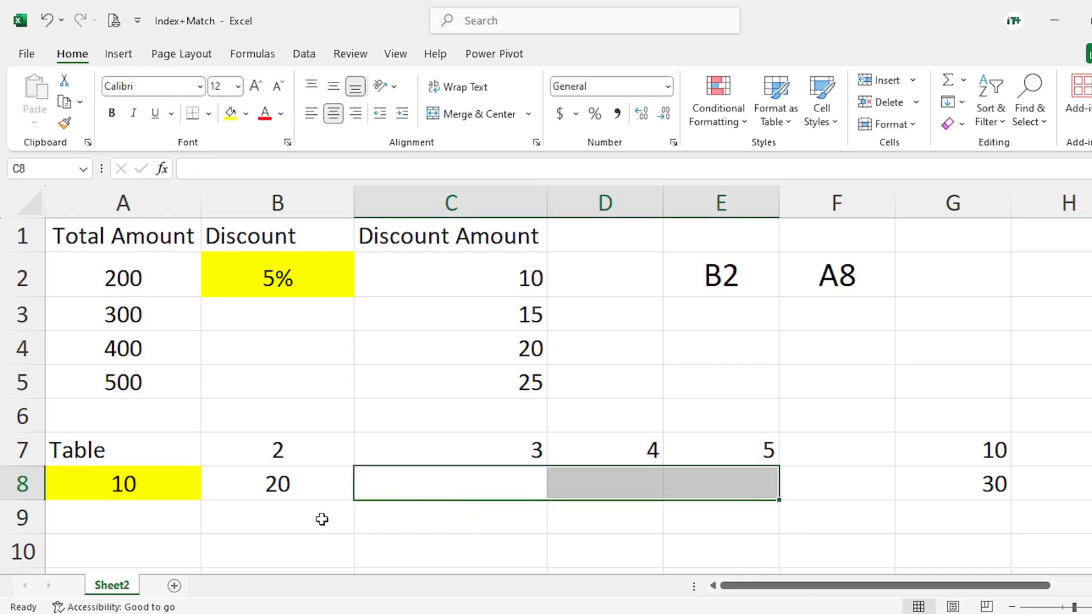
click(280, 490)
key(F2)
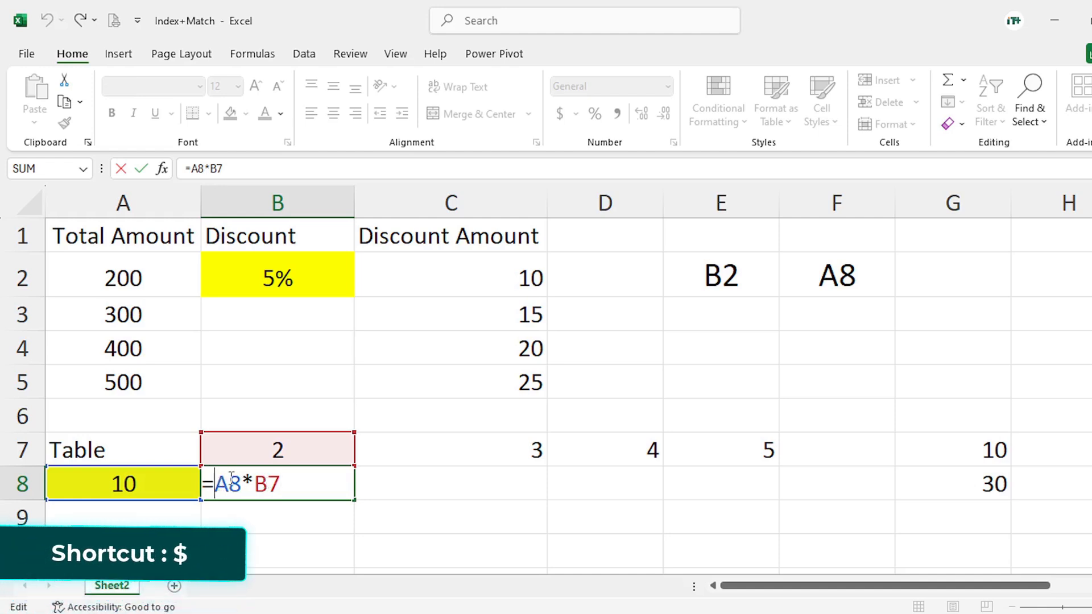
text($)
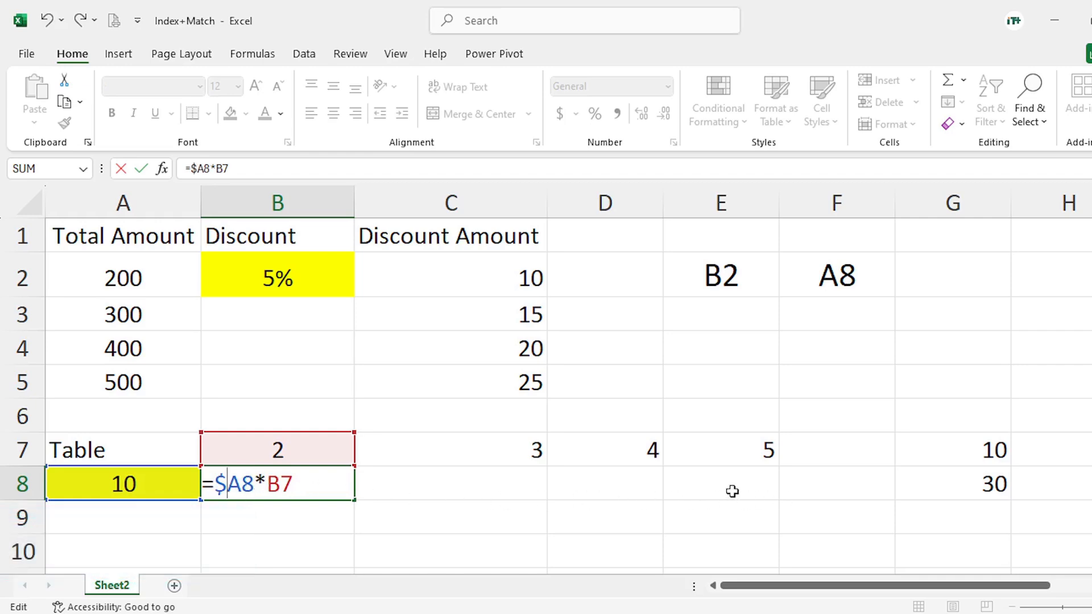
key(Return)
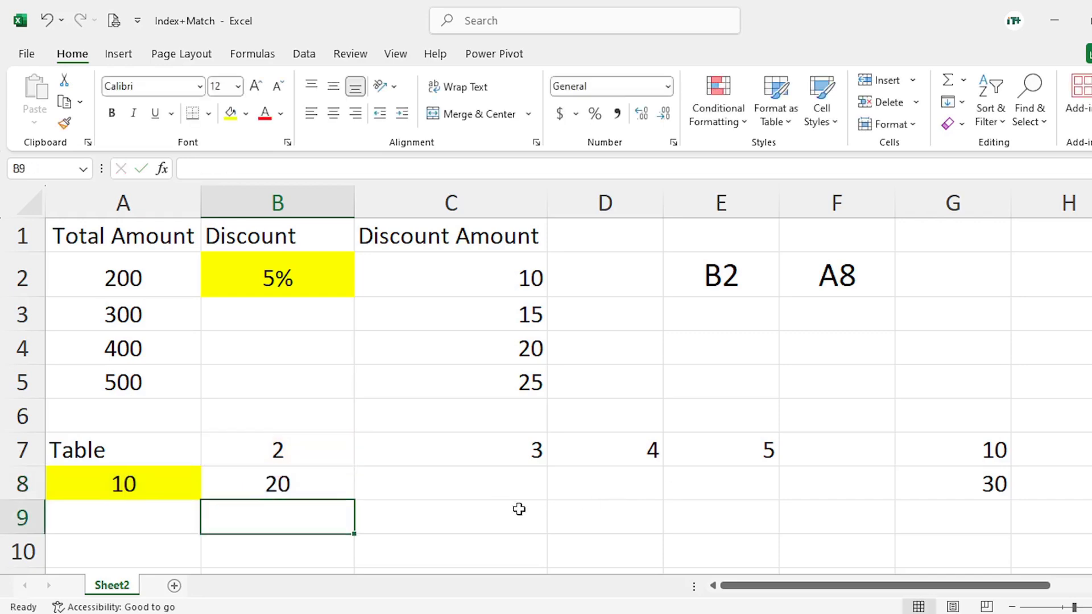
Fill the column-locked formula from B8 across to E8 and check E8 against its factors in A8 and E7
click(279, 487)
drag(352, 500, 762, 512)
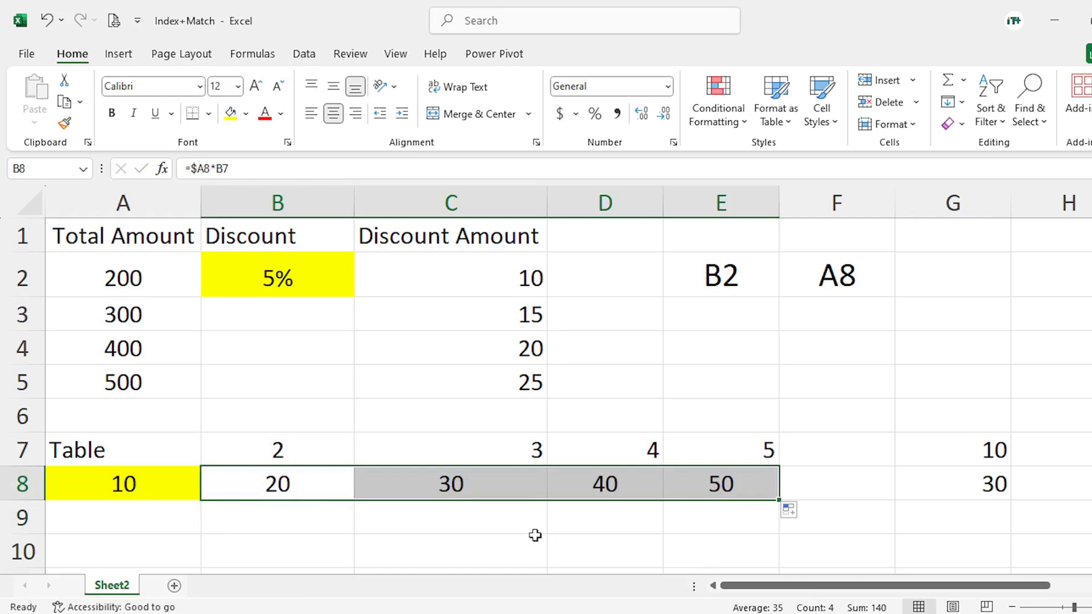
click(189, 482)
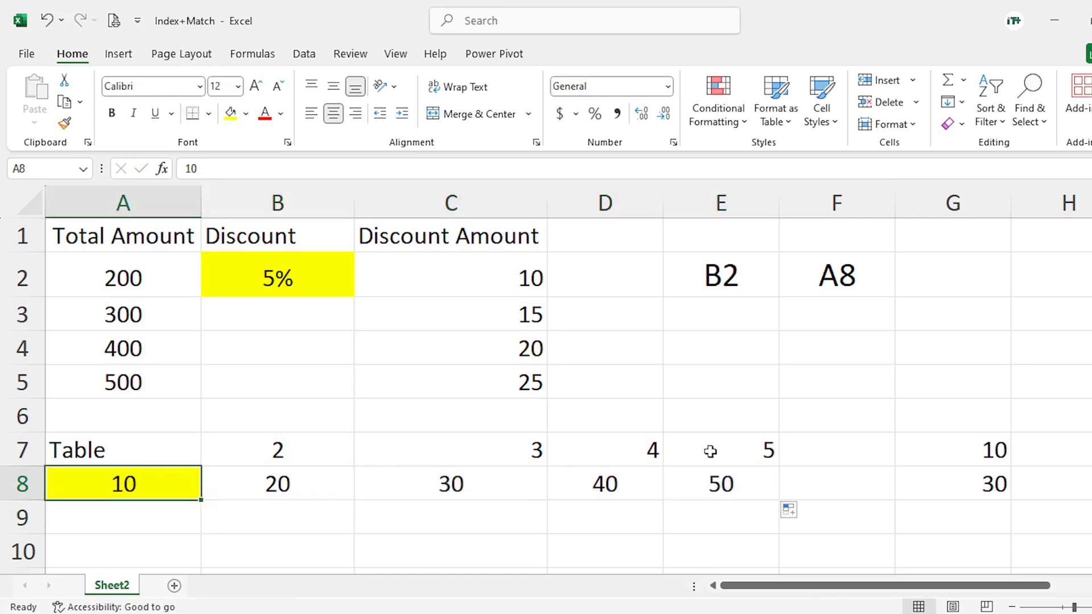
click(726, 452)
click(717, 492)
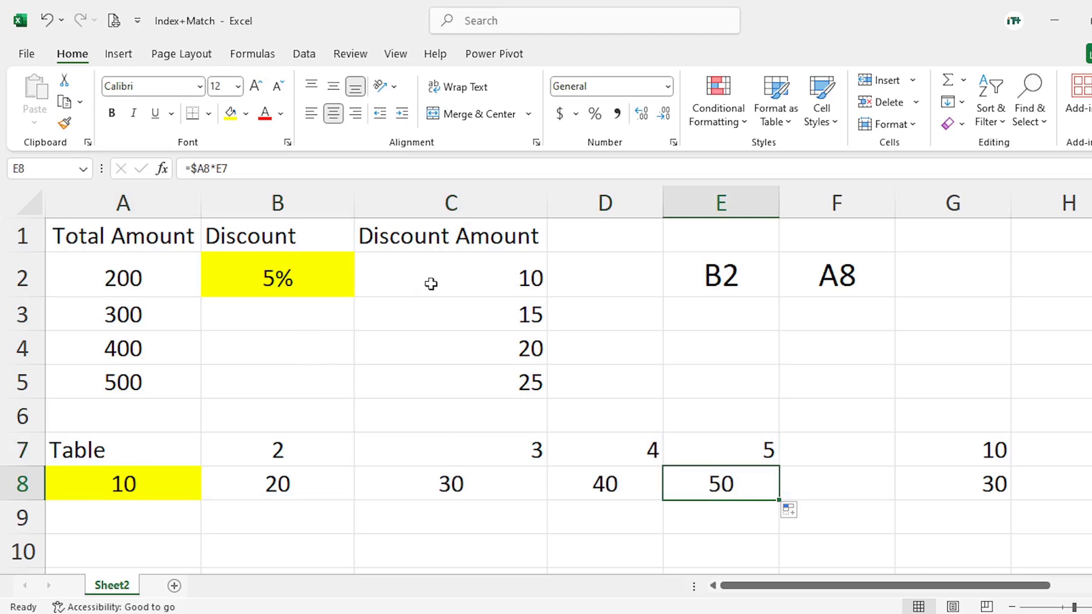
Review the discount amounts in C2:C5 and the block of numbers in G7:H8
drag(431, 284, 436, 392)
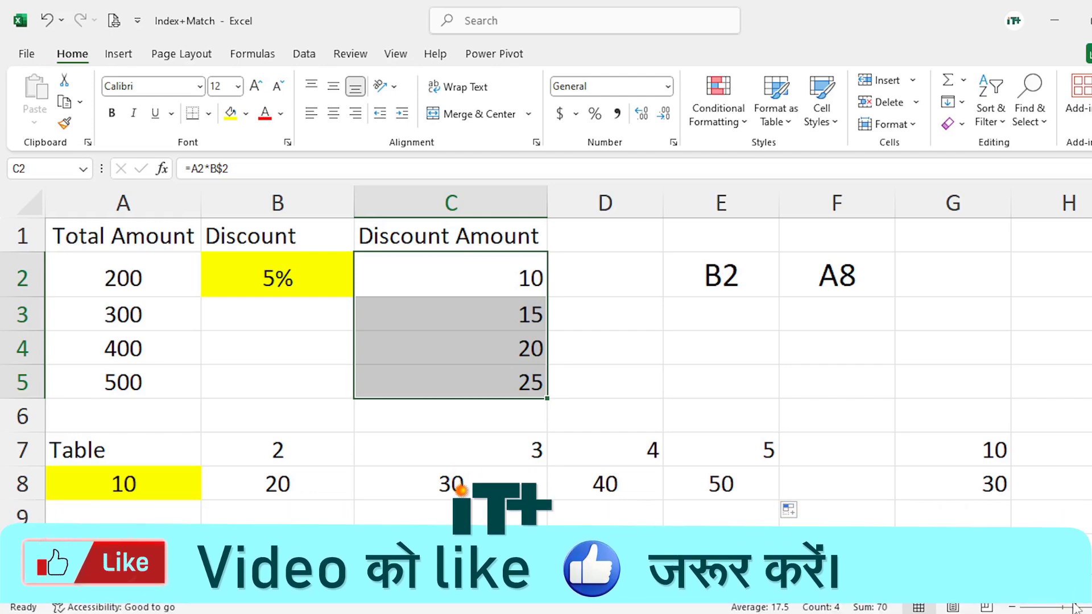
drag(1000, 585, 1078, 586)
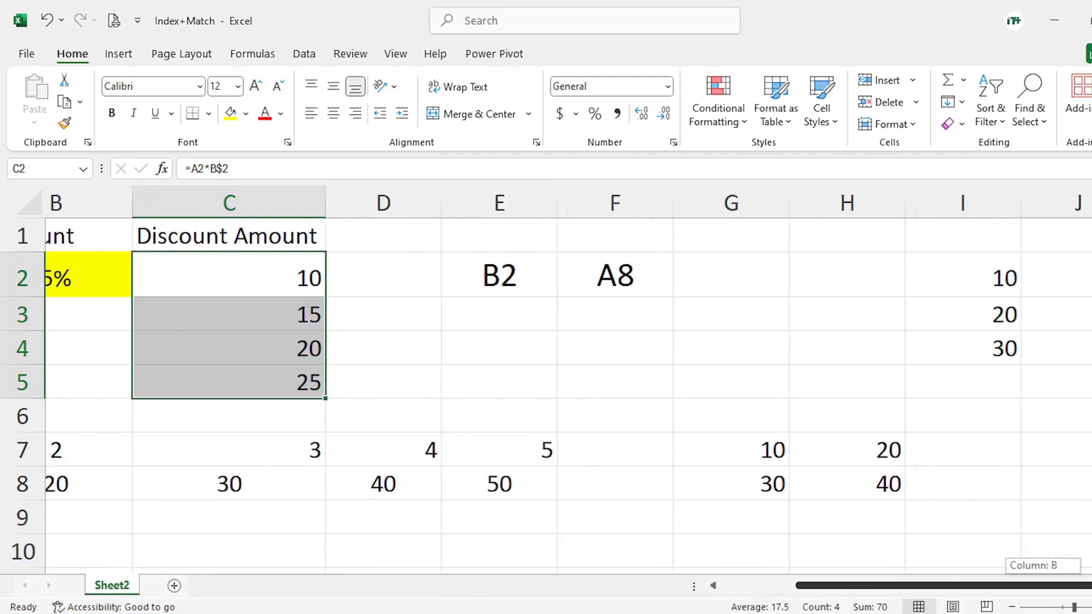
scroll(563, 504, down, 7)
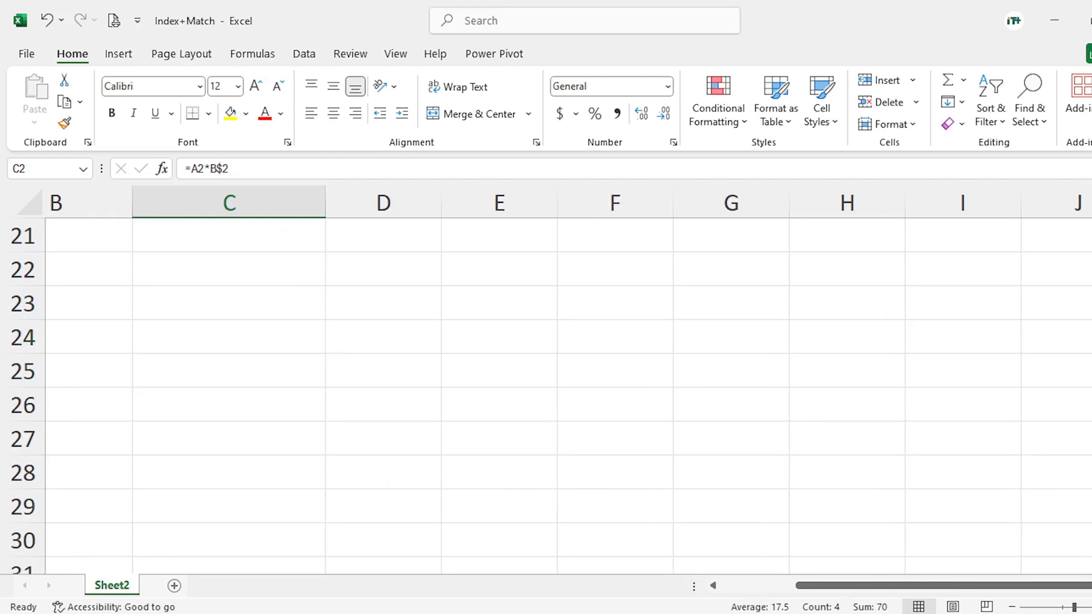
scroll(1083, 506, up, 6)
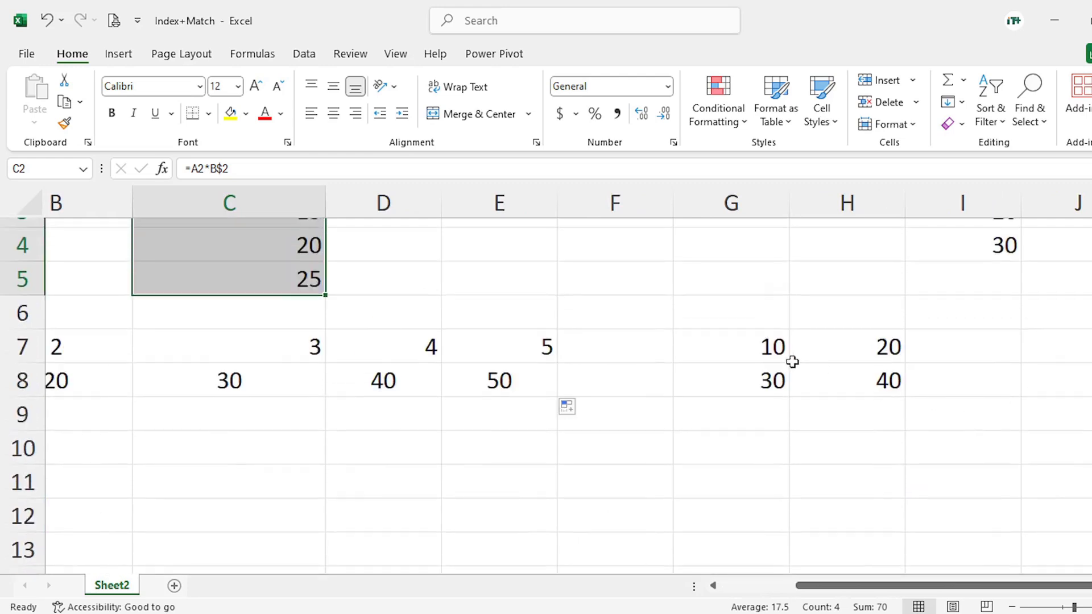
drag(769, 349, 888, 385)
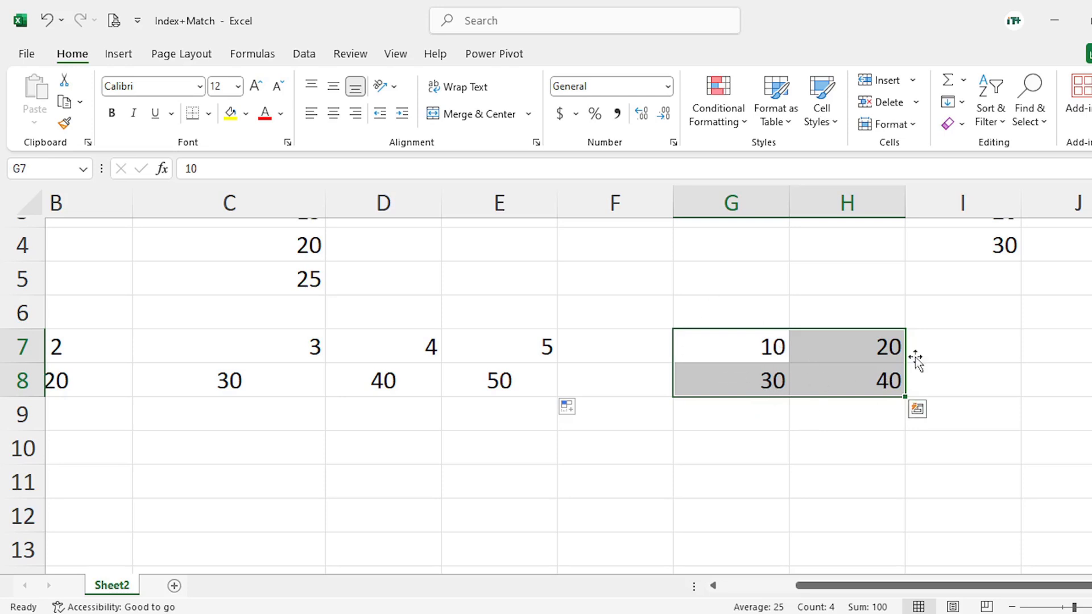
scroll(985, 349, up, 1)
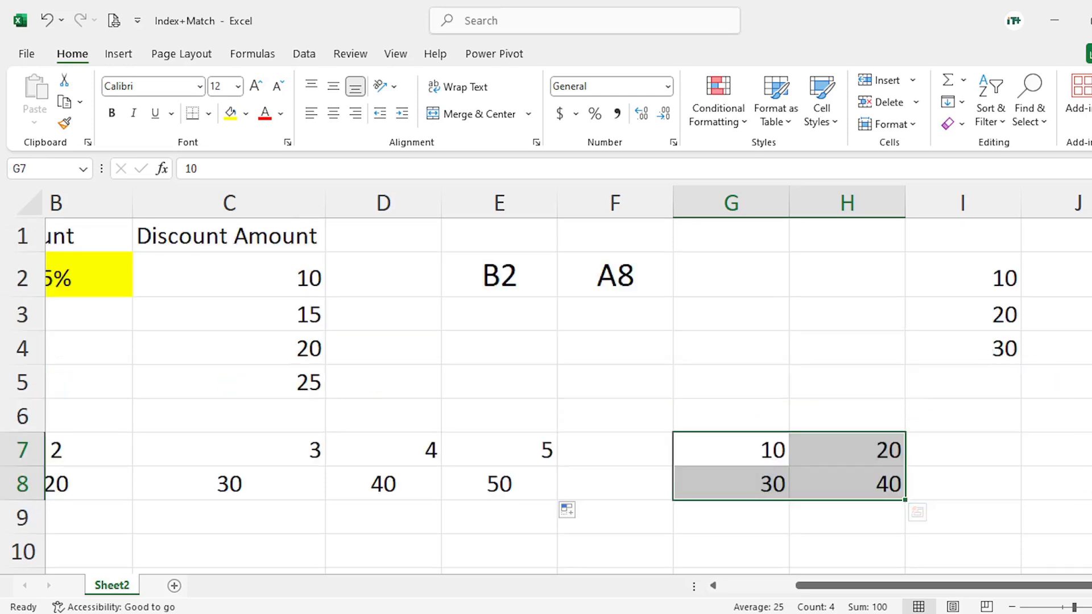
scroll(546, 375, right, 1)
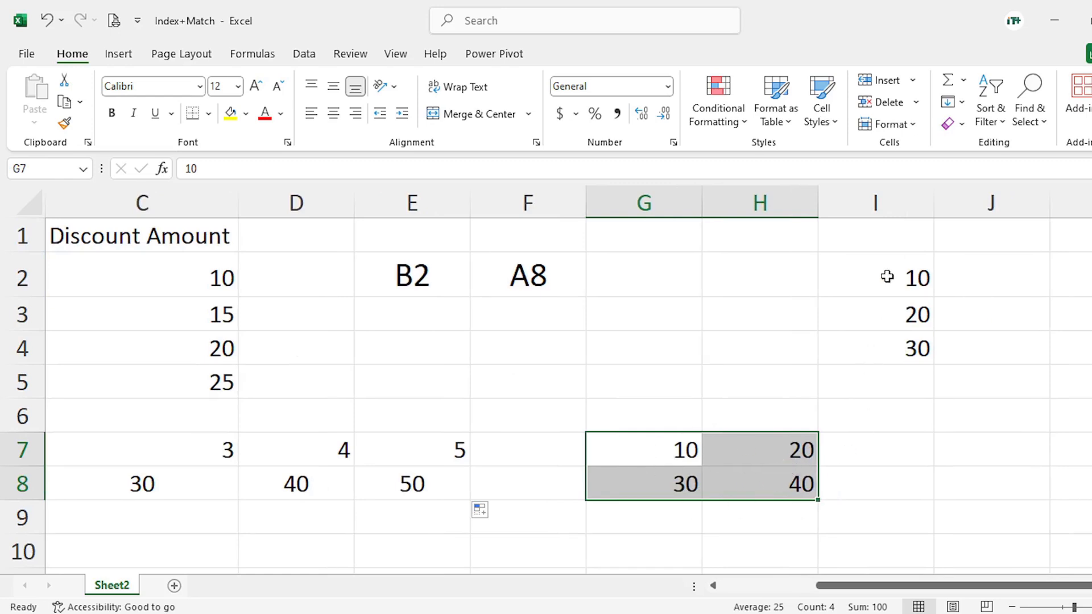
Enter the formula =SUM(G7:H8,I2) in cell J2 to add the number block to the first value in column I
click(1014, 278)
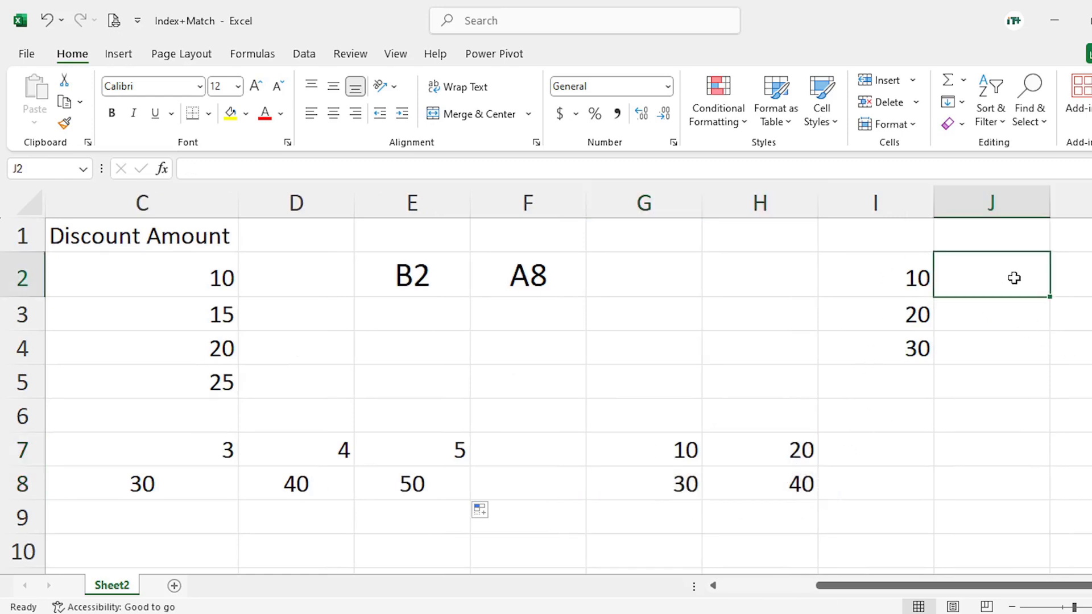
text(=sum)
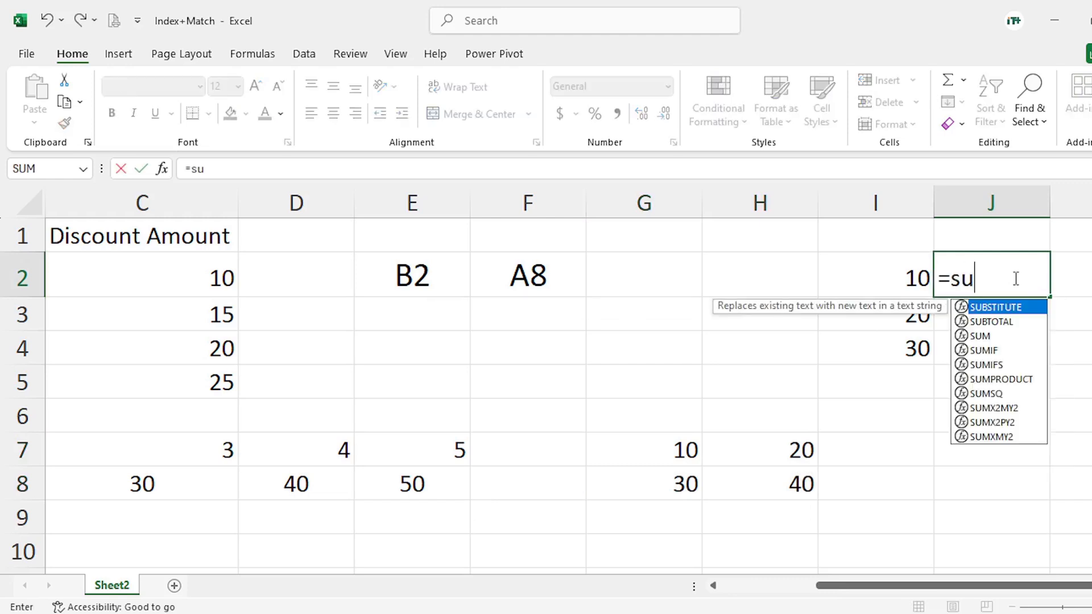
key(Tab)
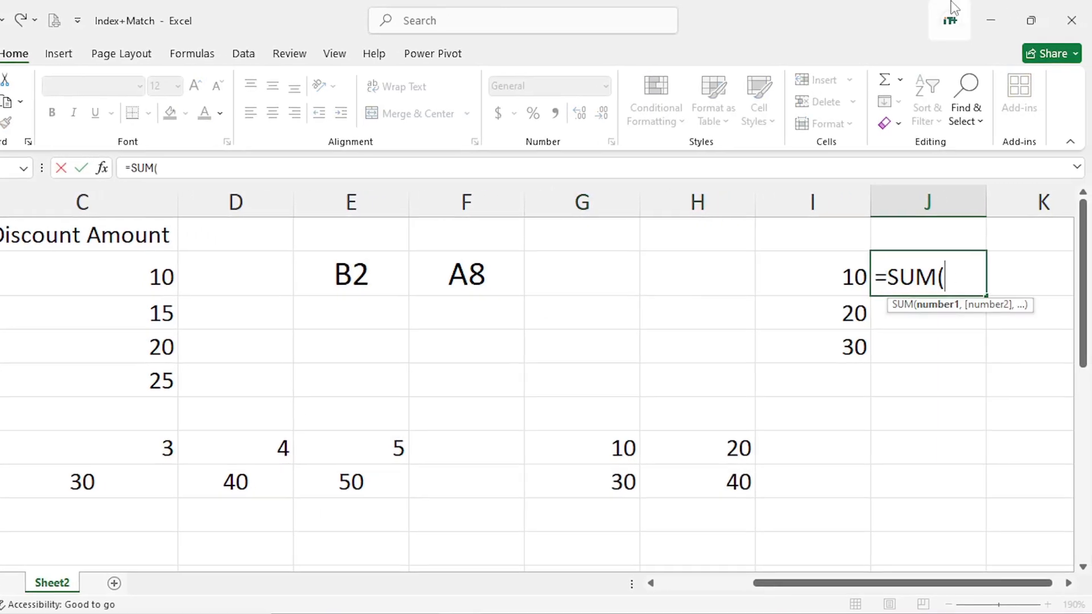
drag(610, 447, 728, 481)
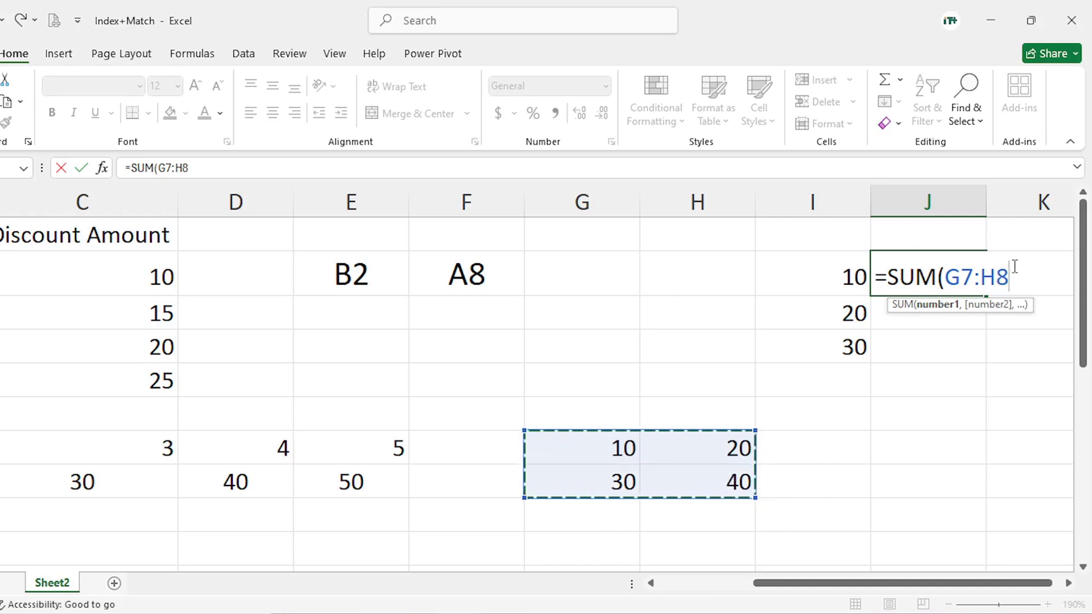
text(,)
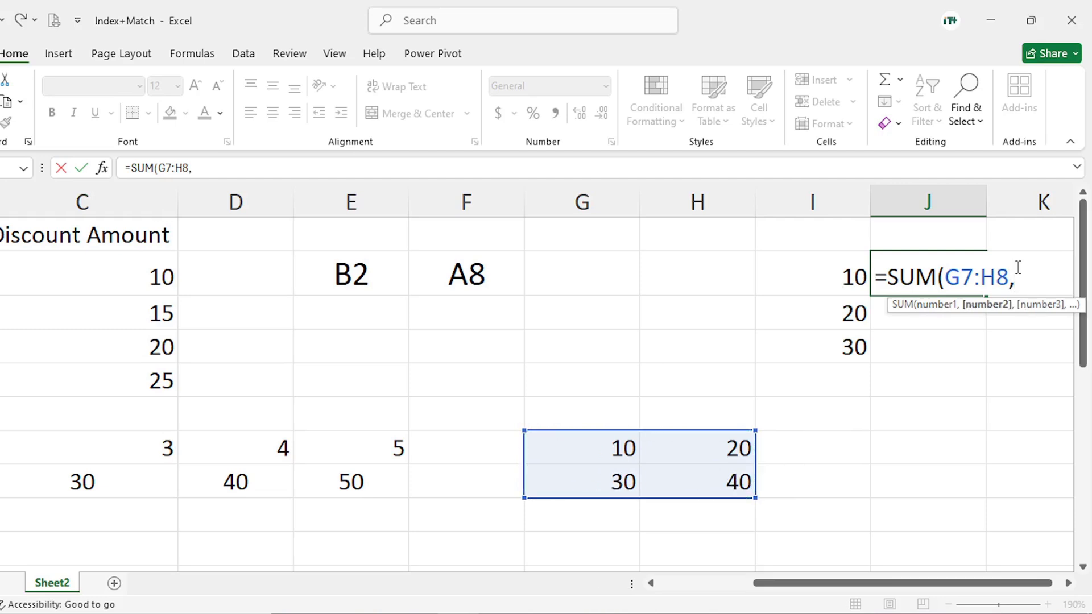
click(854, 284)
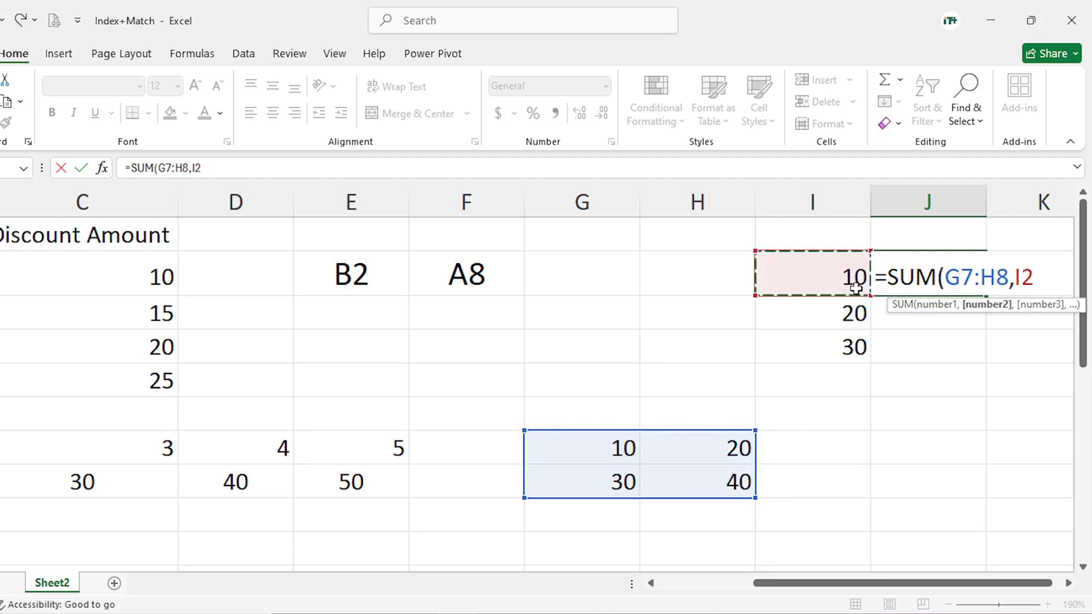
text())
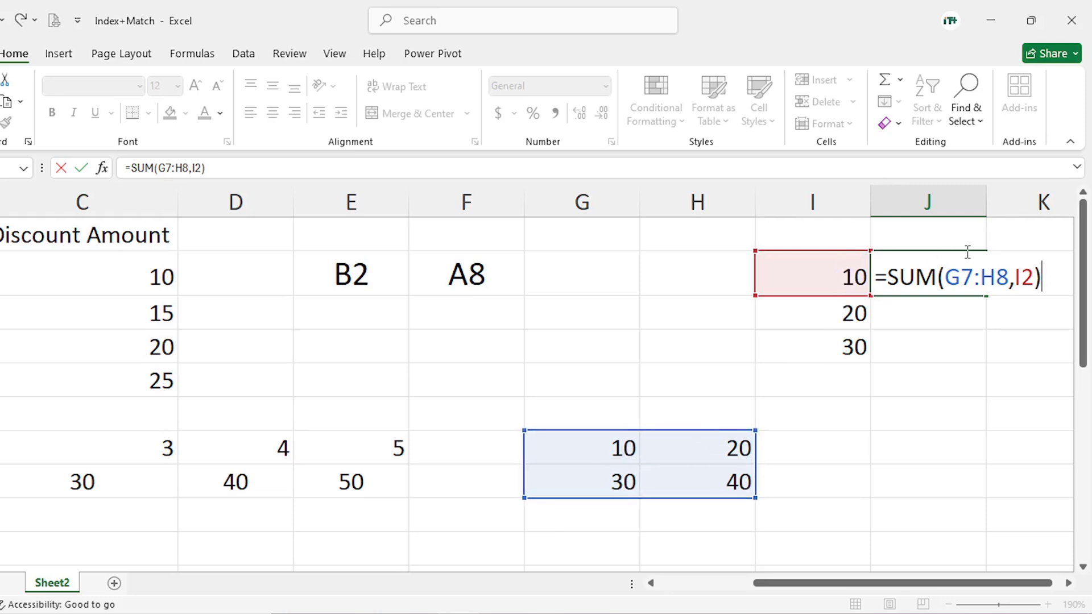
key(Return)
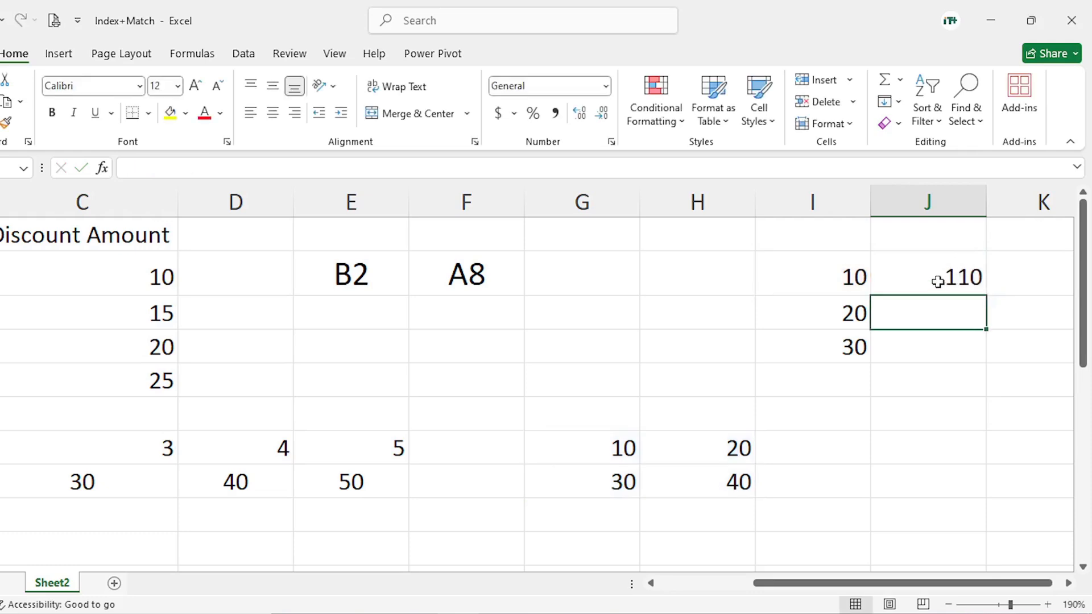
Fill the SUM formula from J2 down to J4 and inspect the copied formulas in J3 and J4
click(937, 281)
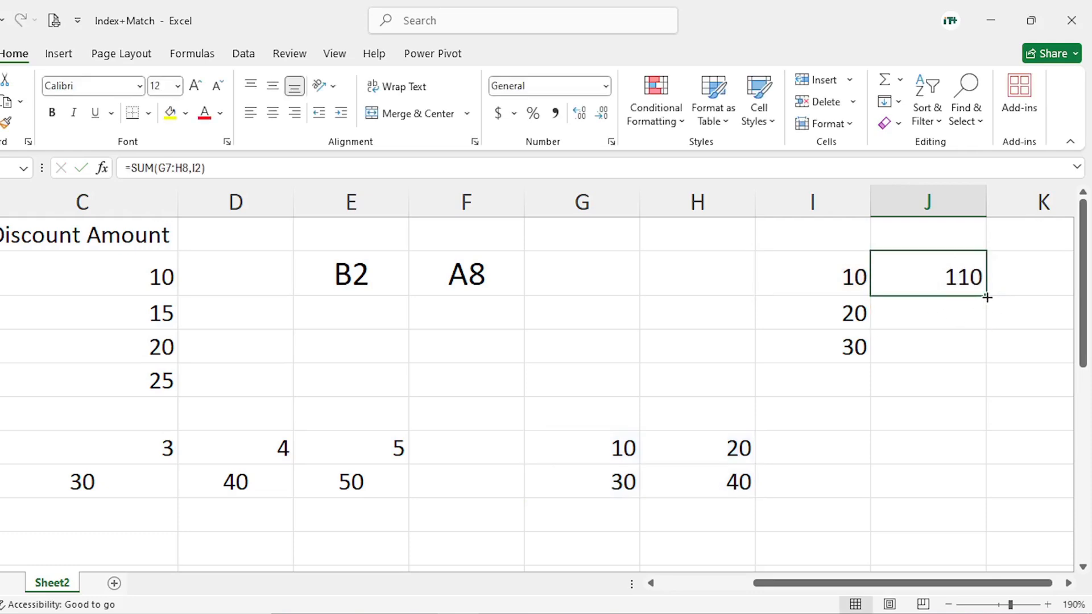
drag(987, 297, 980, 356)
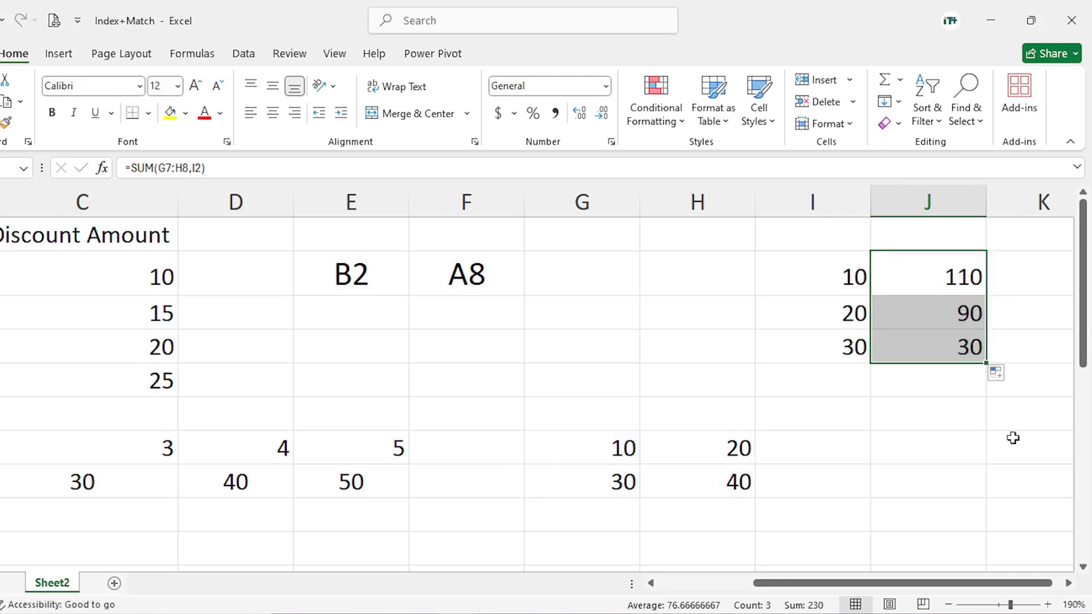
click(973, 313)
click(966, 352)
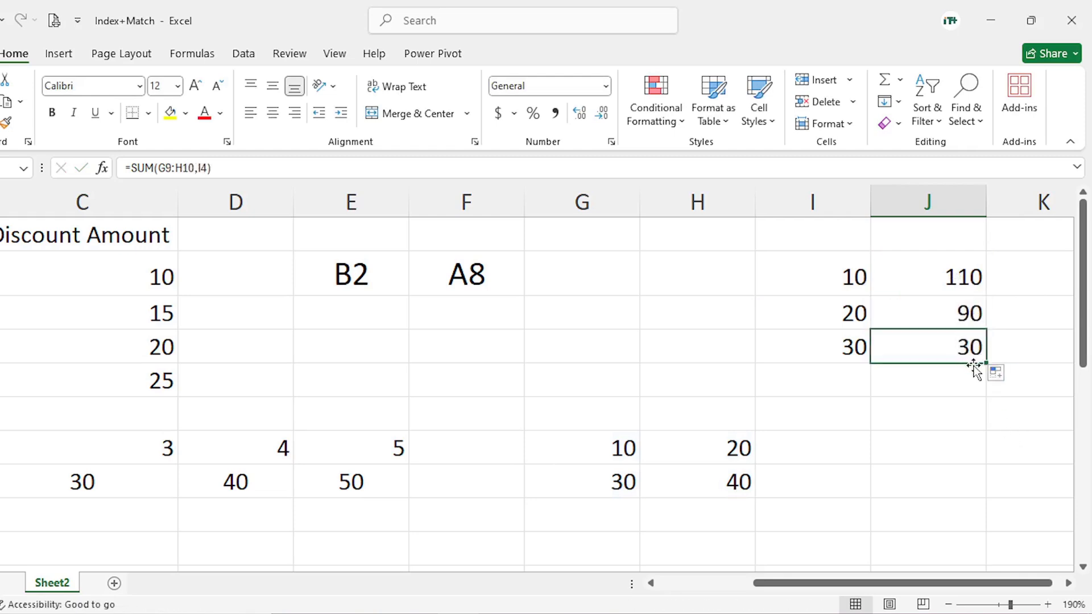
Compare the source range G7:H8 and the values in I3 and I4 with the formulas in J3 and J4
drag(626, 446, 703, 485)
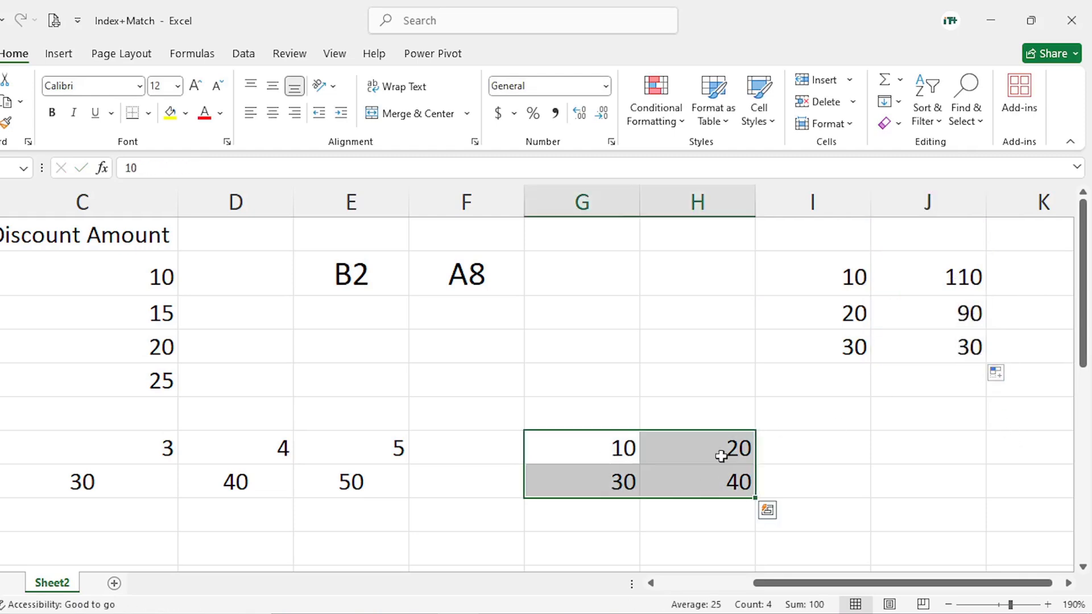
click(827, 315)
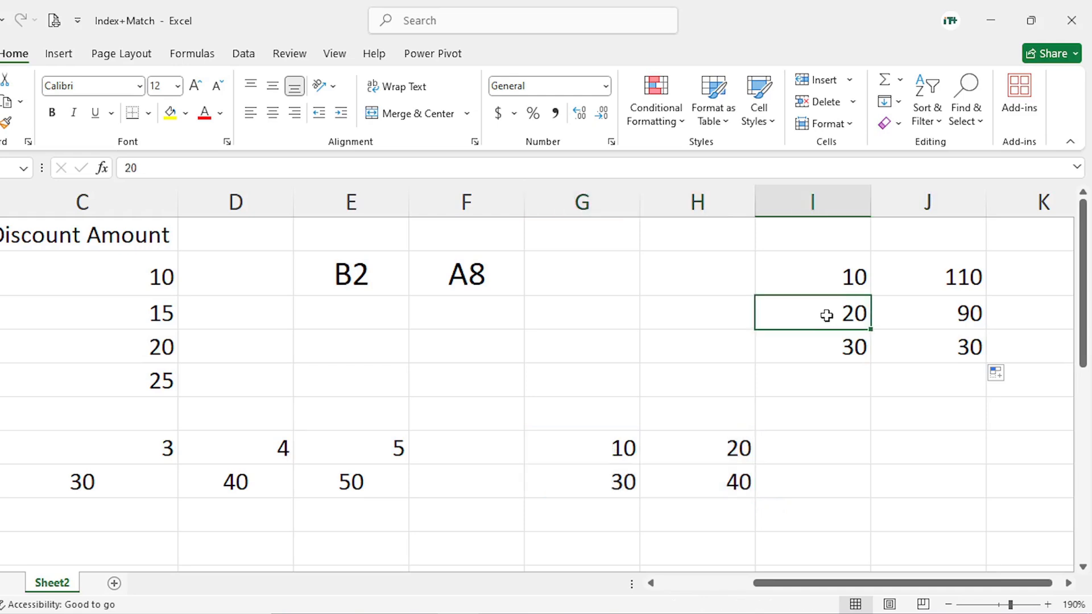
click(959, 308)
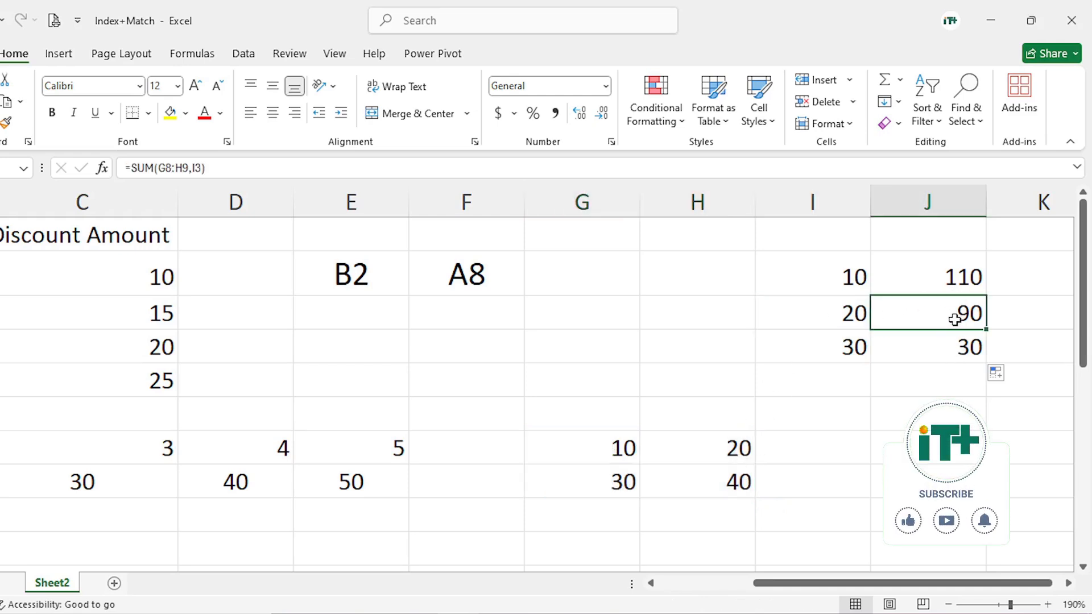
drag(609, 446, 738, 477)
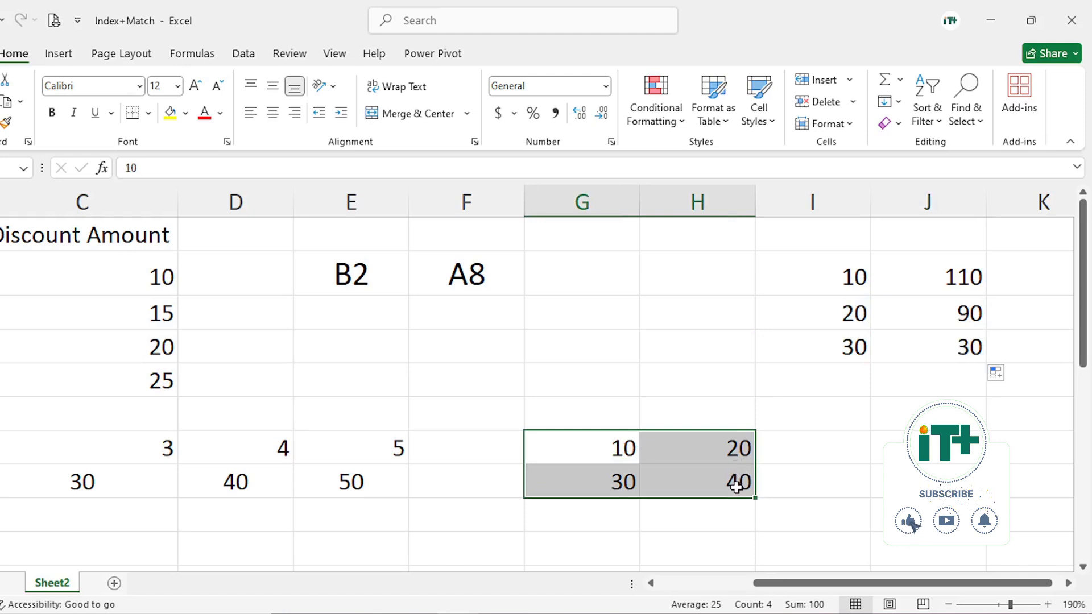
click(844, 350)
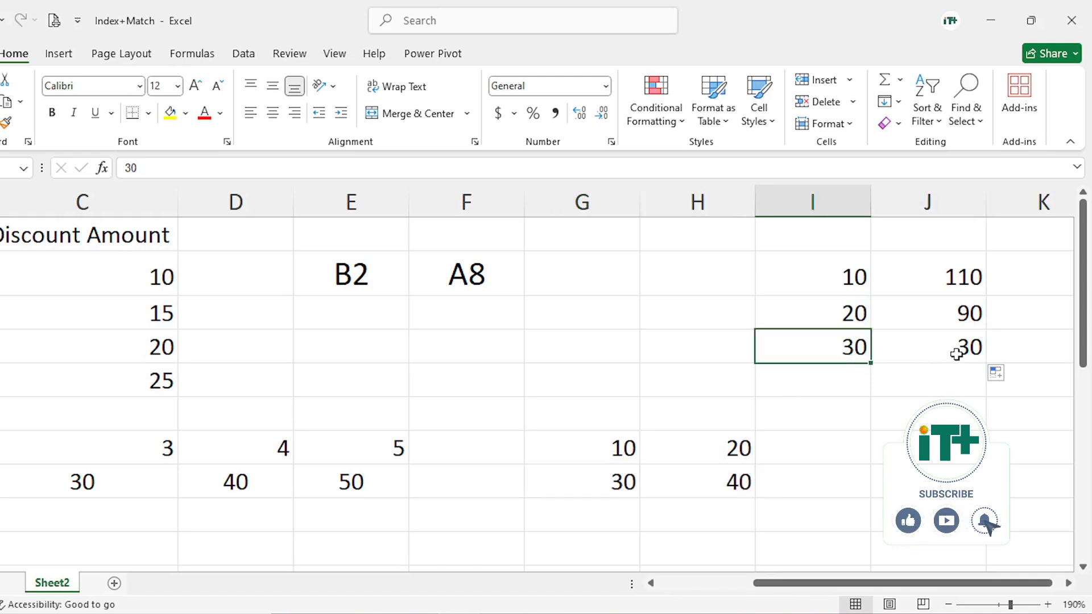
click(953, 347)
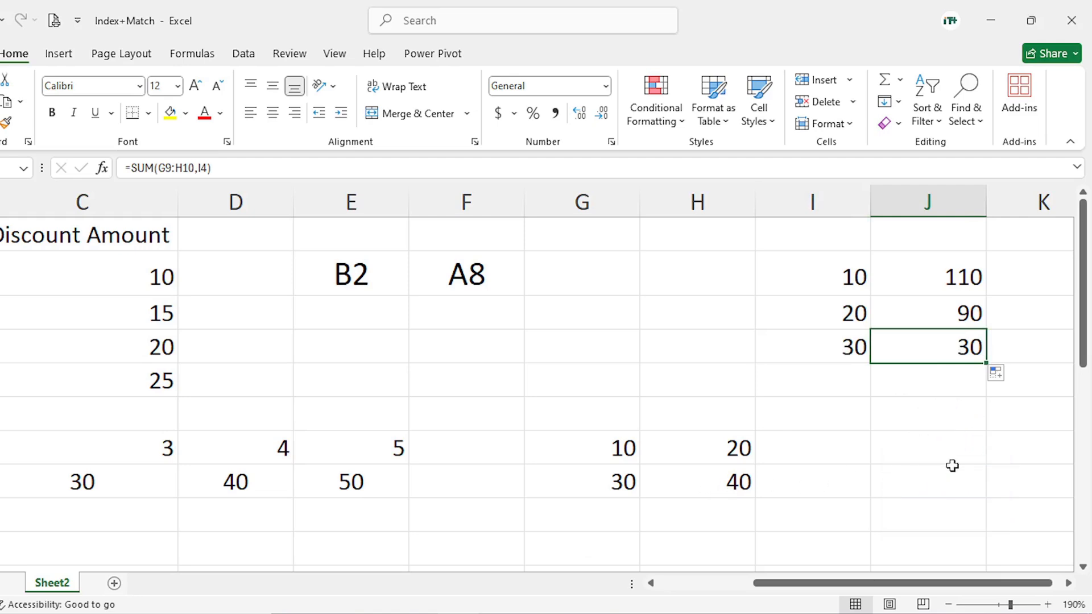
Inspect the references used by the copied SUM formulas in J3 and J4
click(952, 466)
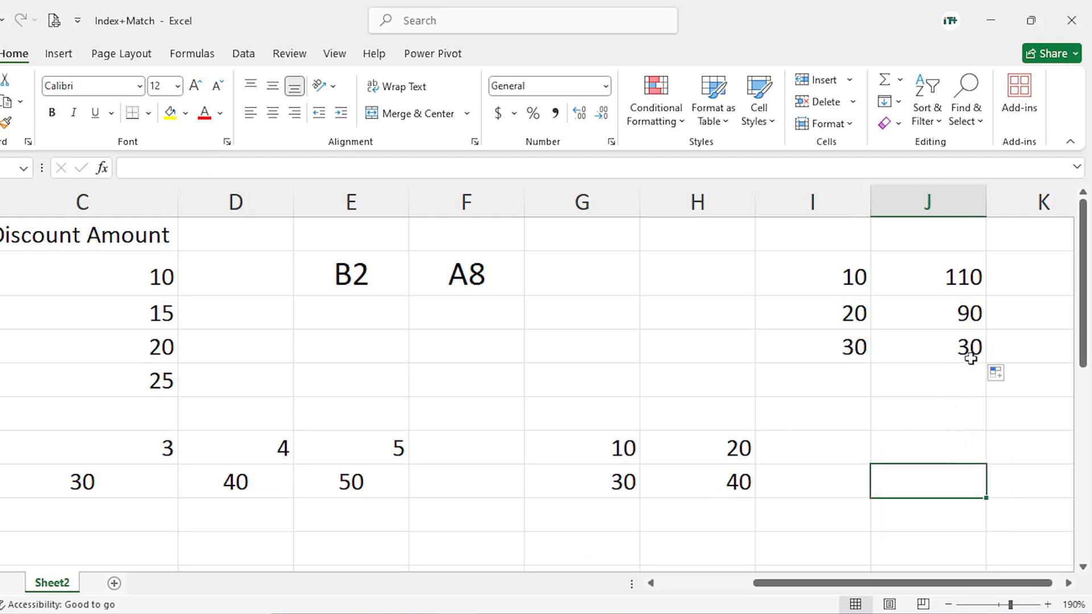
double_click(967, 311)
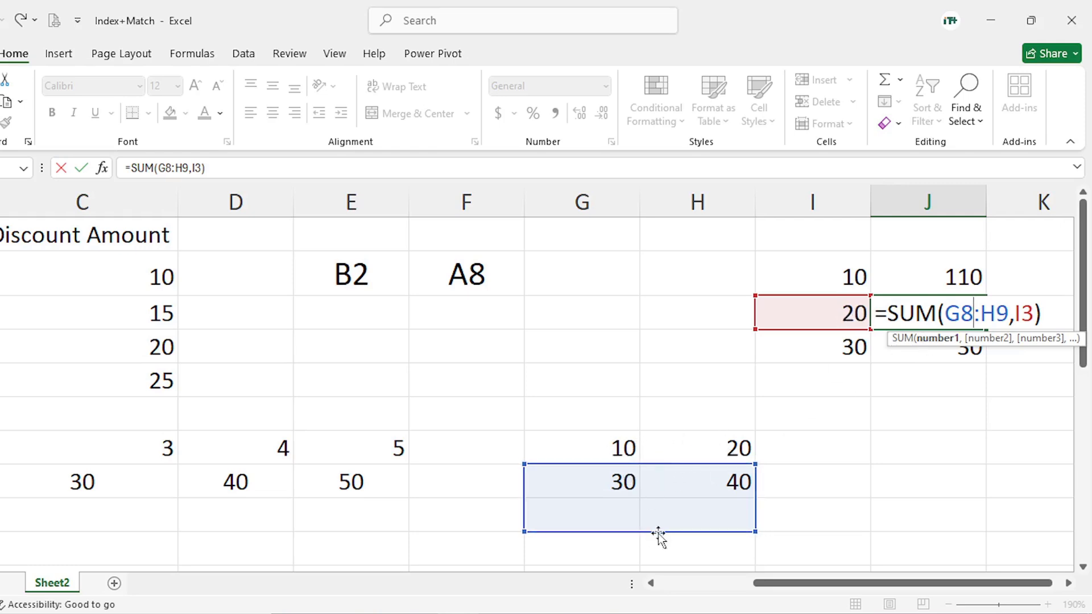
key(ctrl+Return)
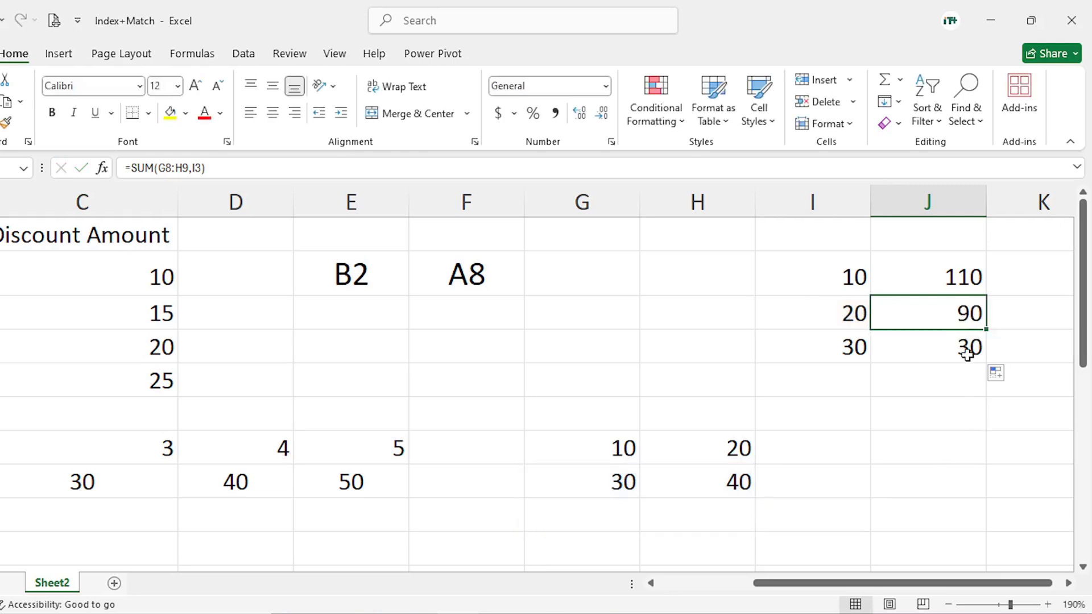
double_click(967, 350)
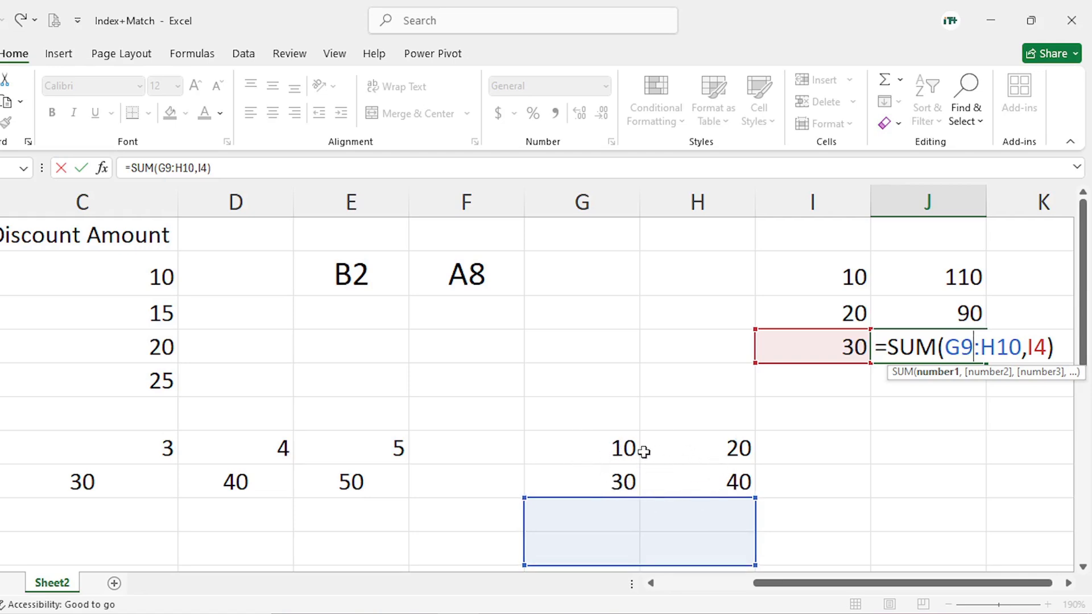
key(ctrl+Return)
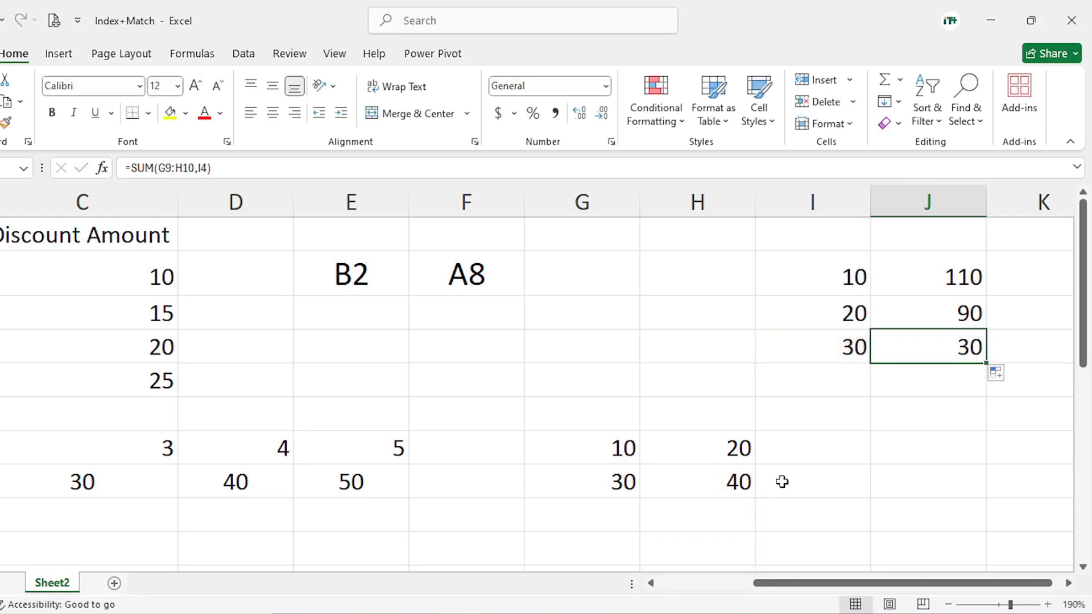
Clear the copied formulas from J3:J4 and make the range in J2 absolute so the formula reads =SUM($G$7:$H$8,I2)
drag(943, 316, 943, 336)
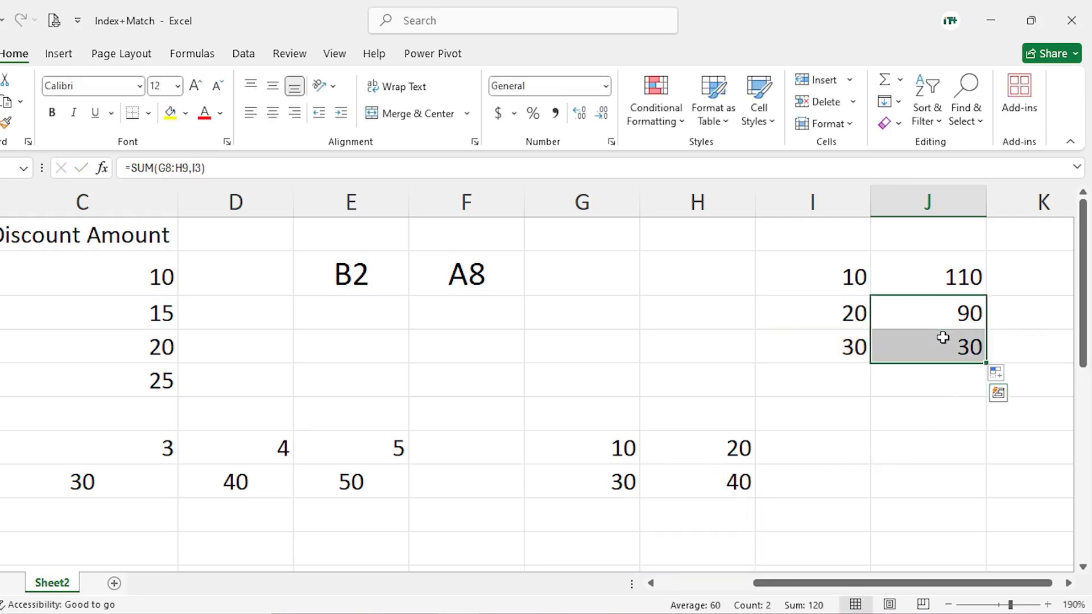
key(Delete)
double_click(960, 277)
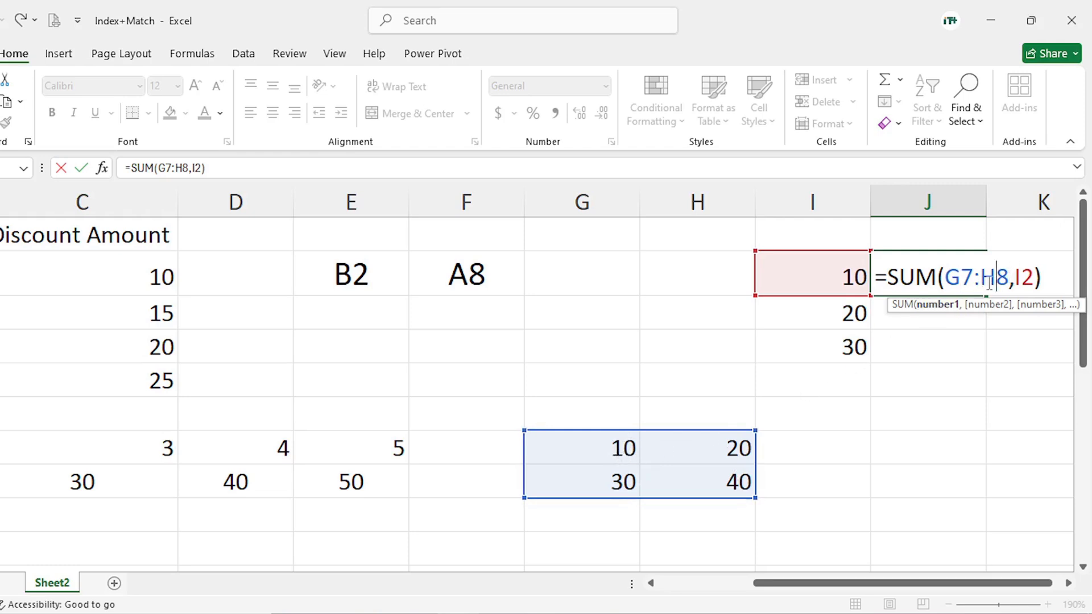
drag(1009, 281, 945, 280)
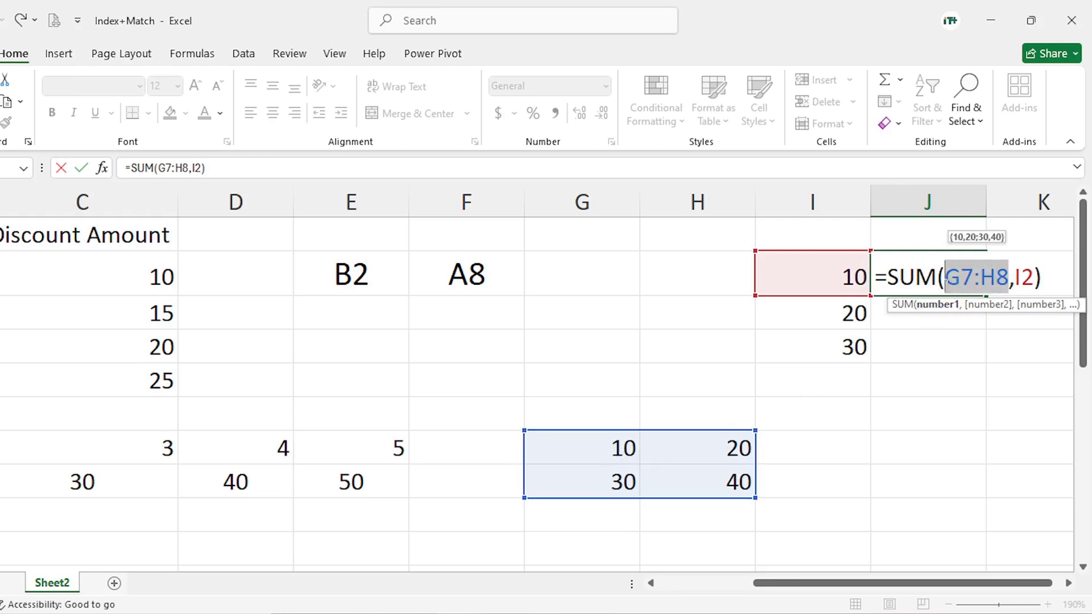
key(F4)
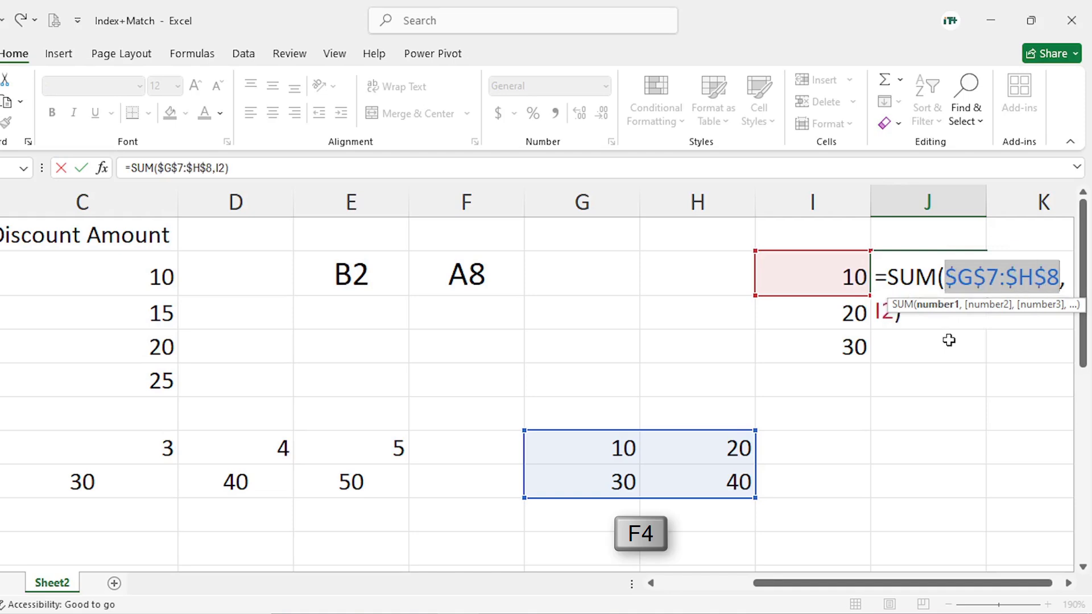
click(1068, 583)
click(1069, 583)
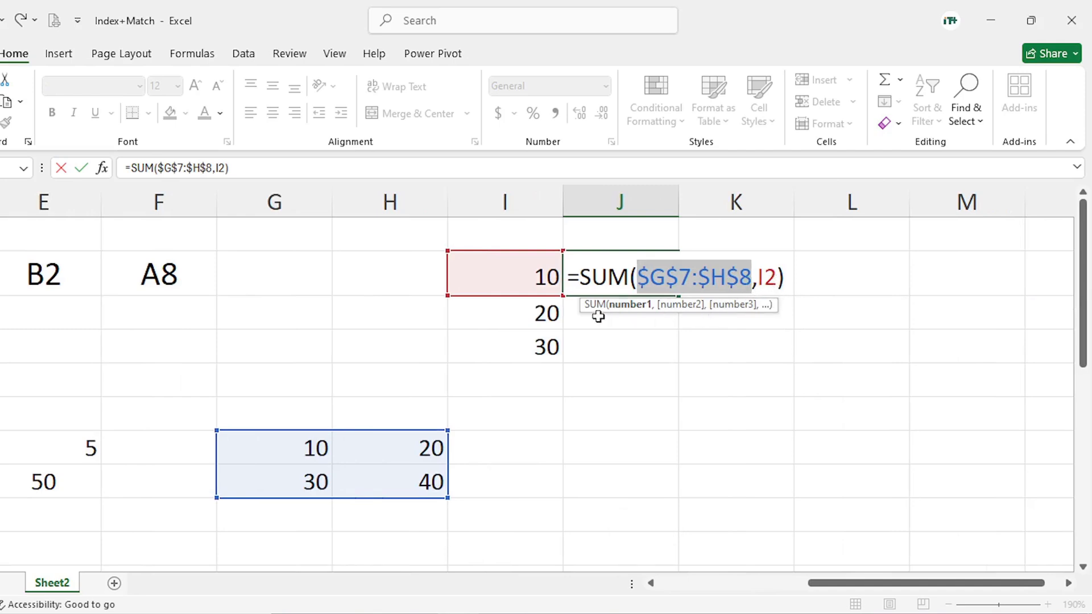
key(Return)
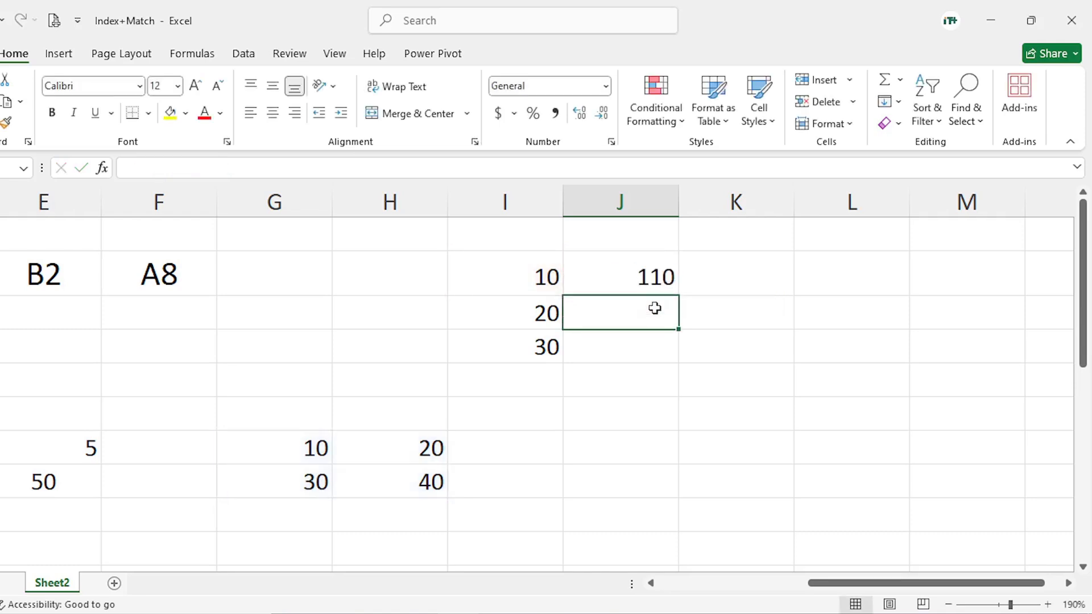
Fill the SUM formula with the locked range from J2 down to J4
click(623, 266)
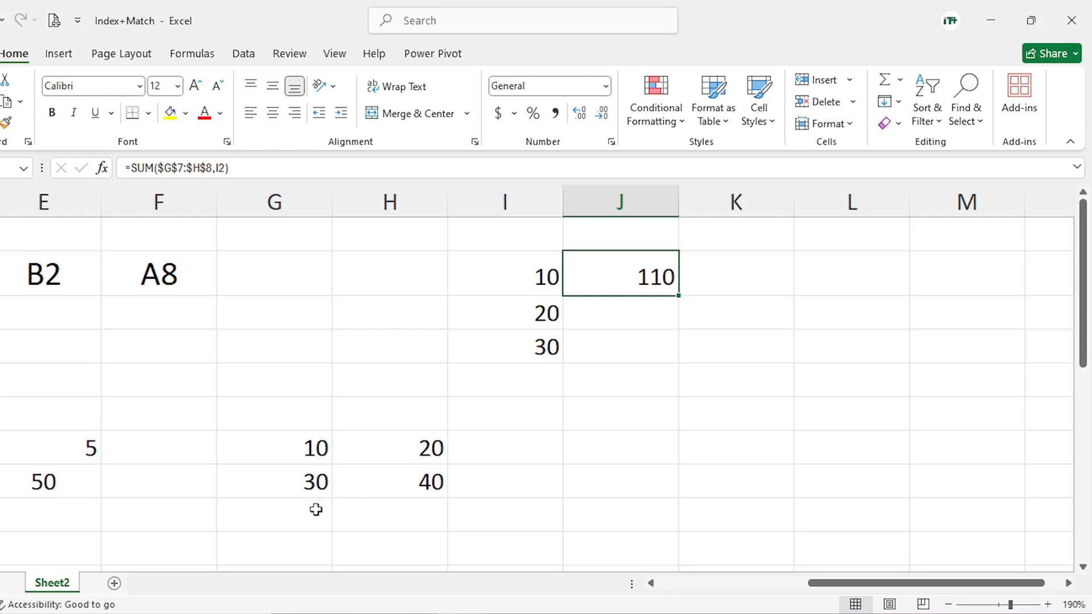
drag(679, 295, 672, 357)
click(848, 432)
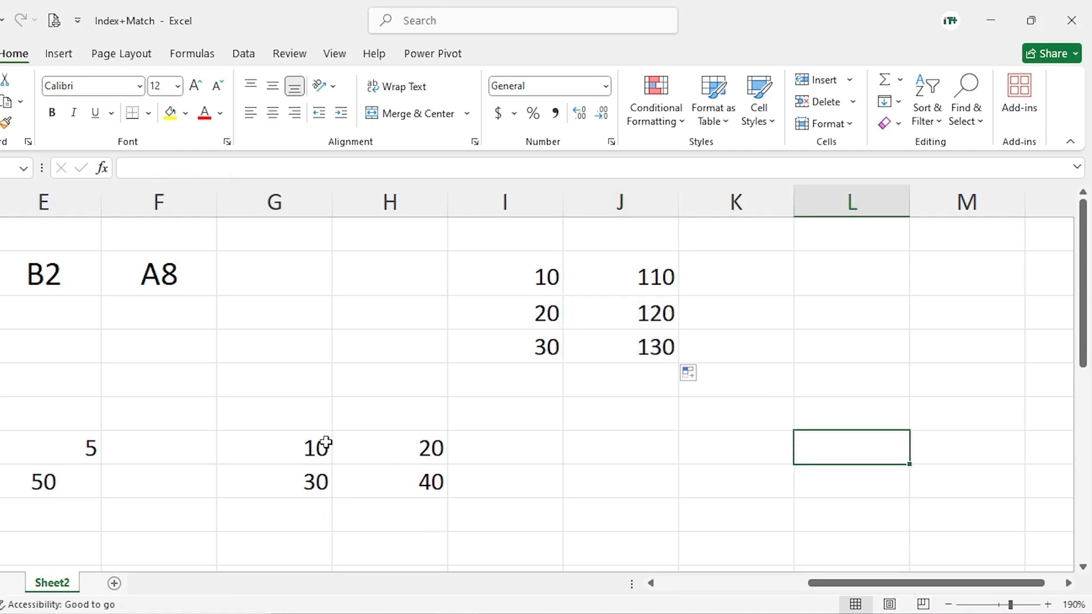
Check the sums in J3 and J4 against the number block G7:H8 and the values in I3 and I4
drag(325, 443, 434, 485)
click(543, 311)
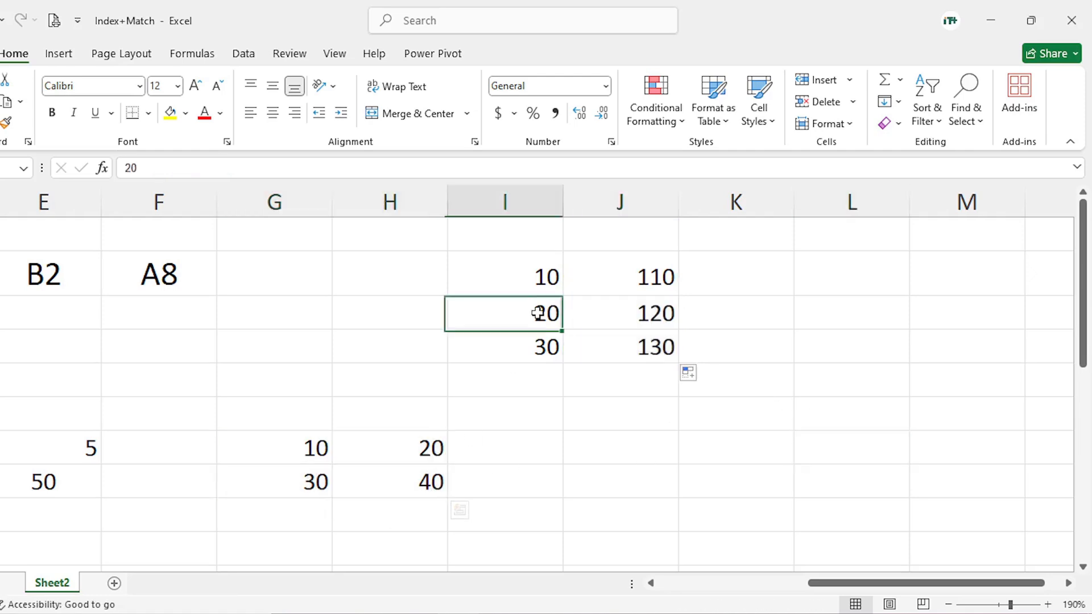
click(654, 316)
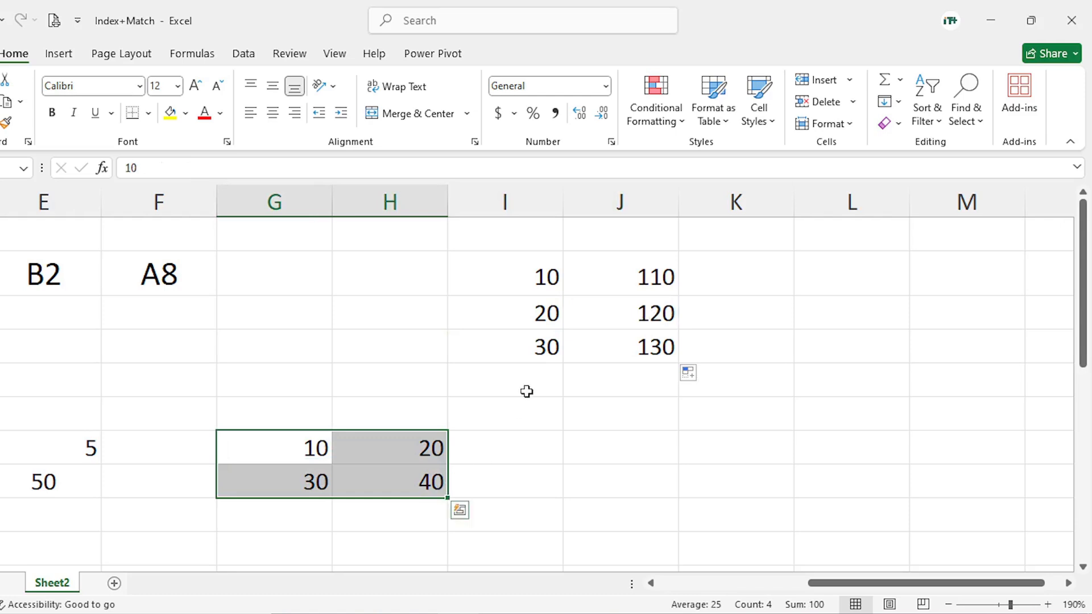
click(539, 348)
click(646, 345)
click(709, 412)
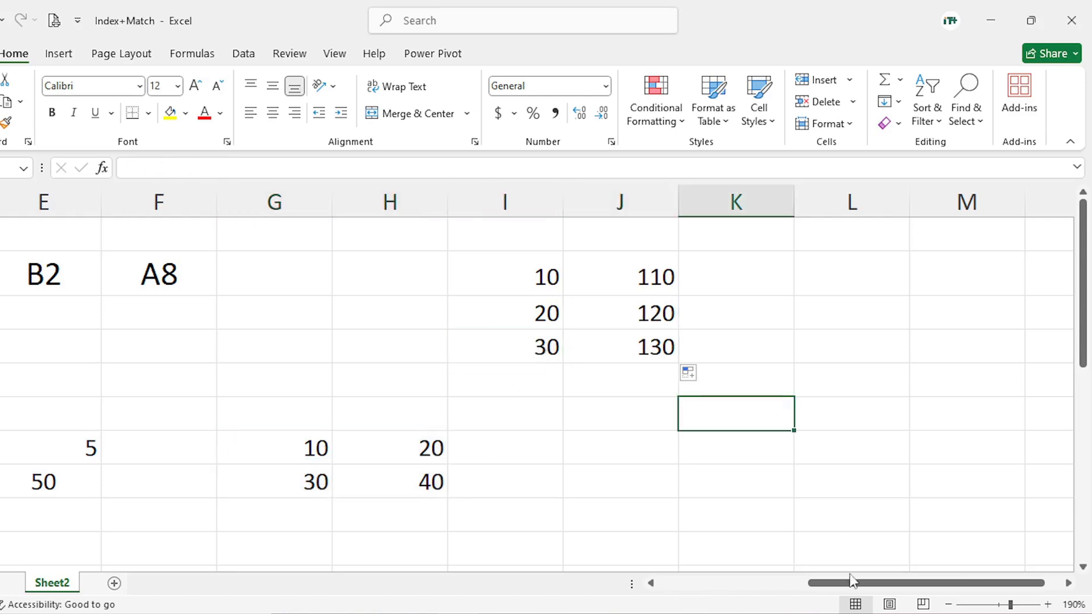
Review the discount amounts in C2:C5, the multiplication row starting at B8, and the SUM example with its source block G7:H8
drag(817, 591, 666, 591)
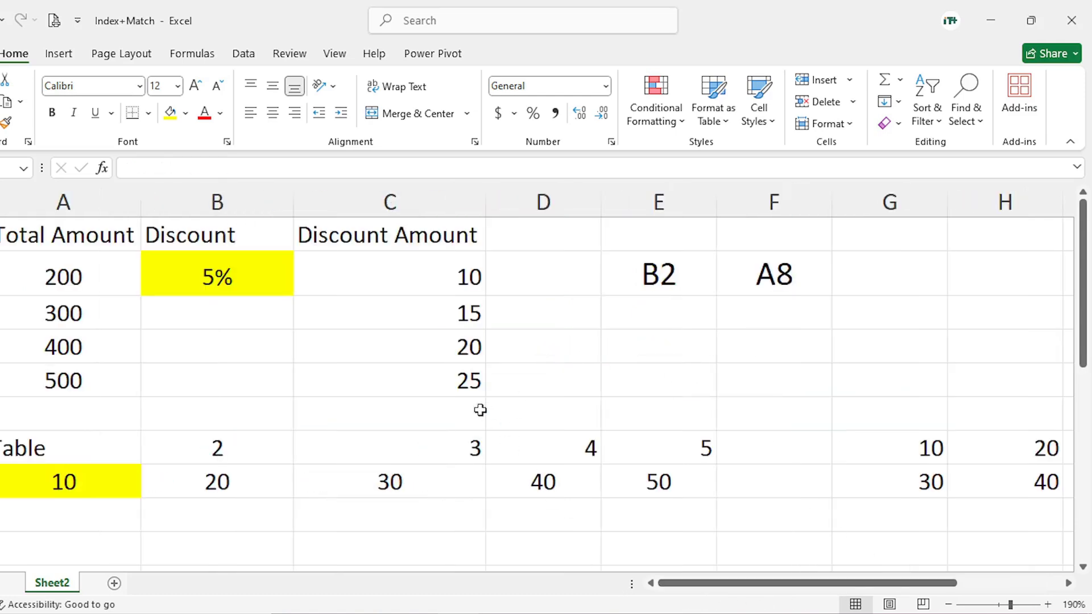
click(342, 370)
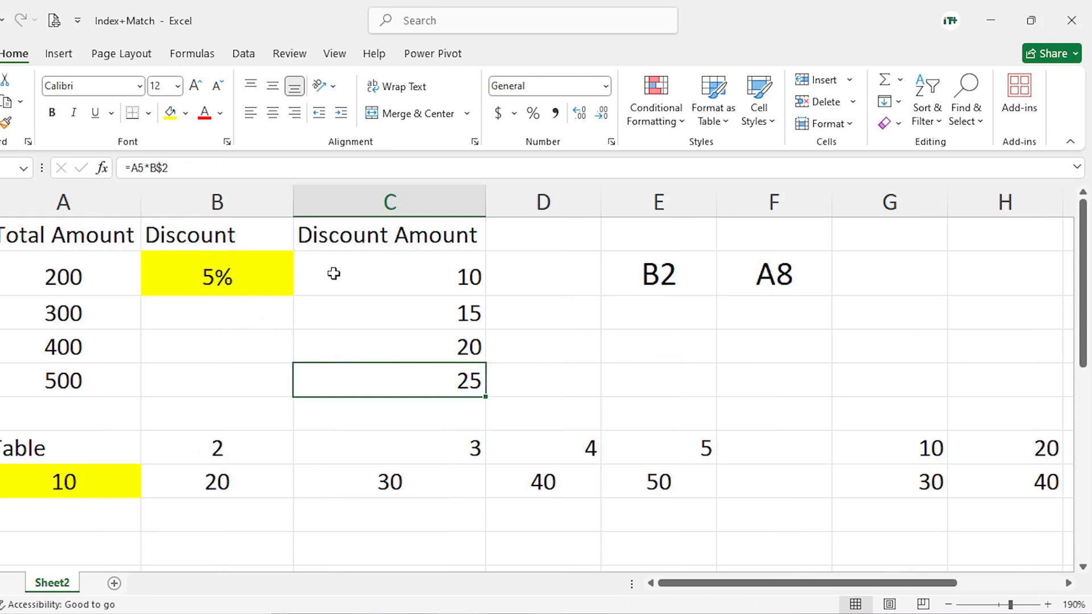
drag(333, 273, 336, 370)
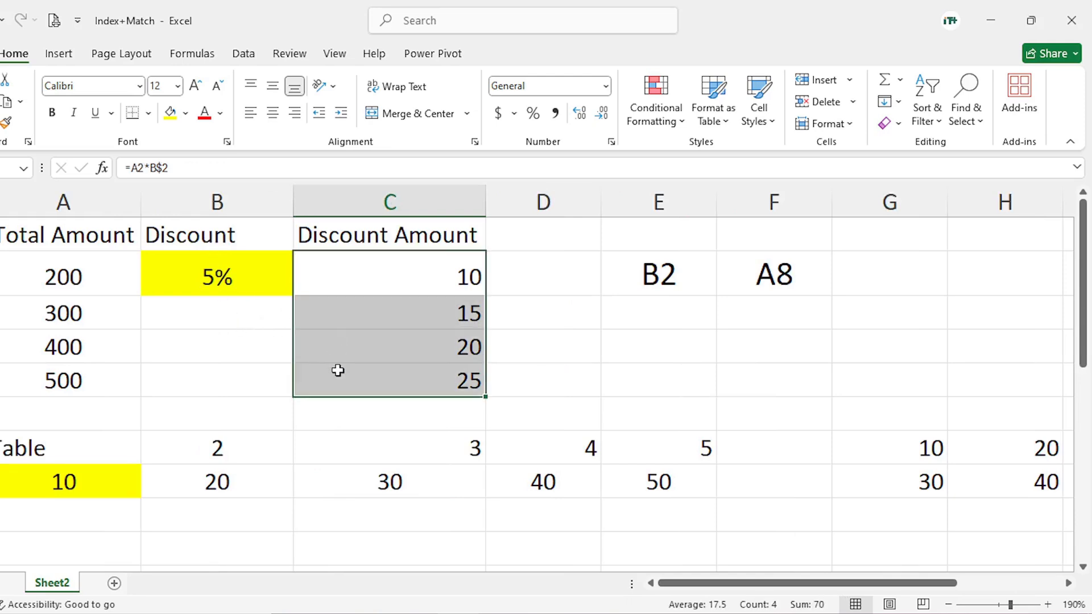
click(378, 334)
click(260, 489)
drag(261, 489, 392, 515)
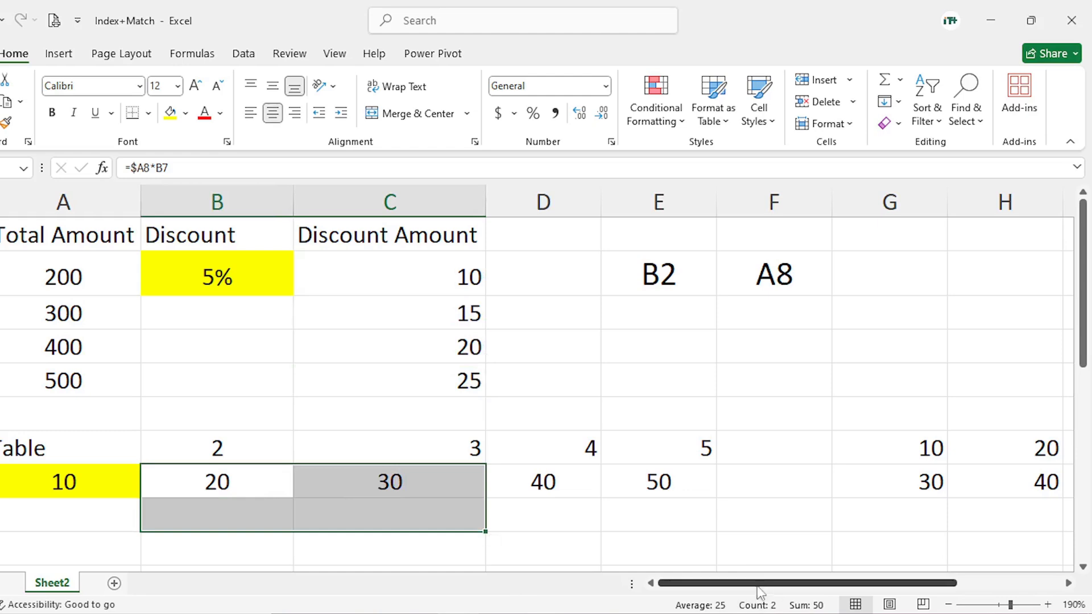
drag(760, 593, 865, 593)
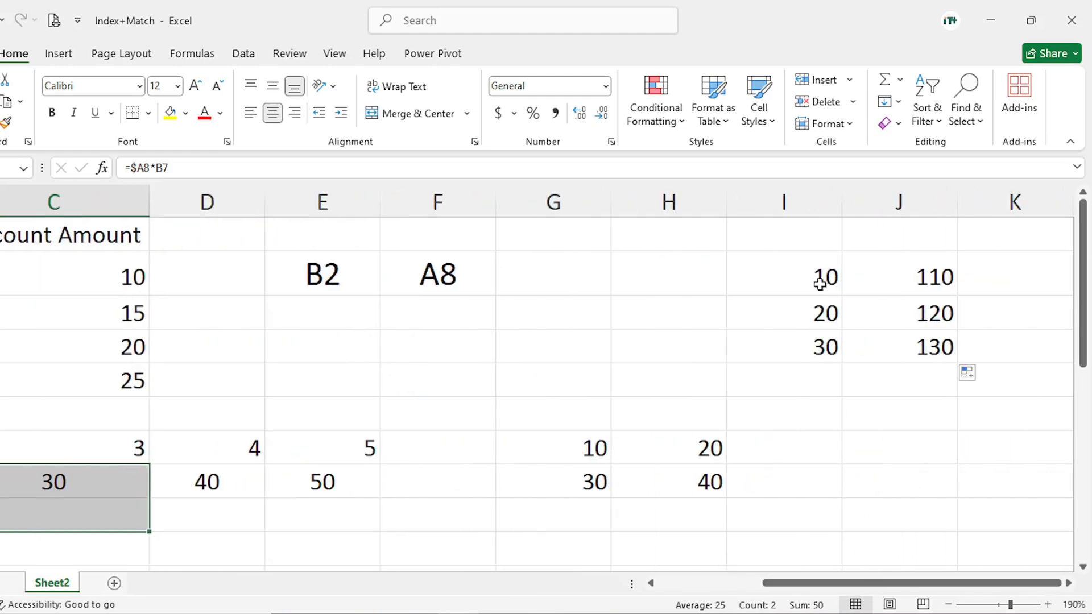
drag(819, 285, 916, 309)
drag(585, 449, 710, 482)
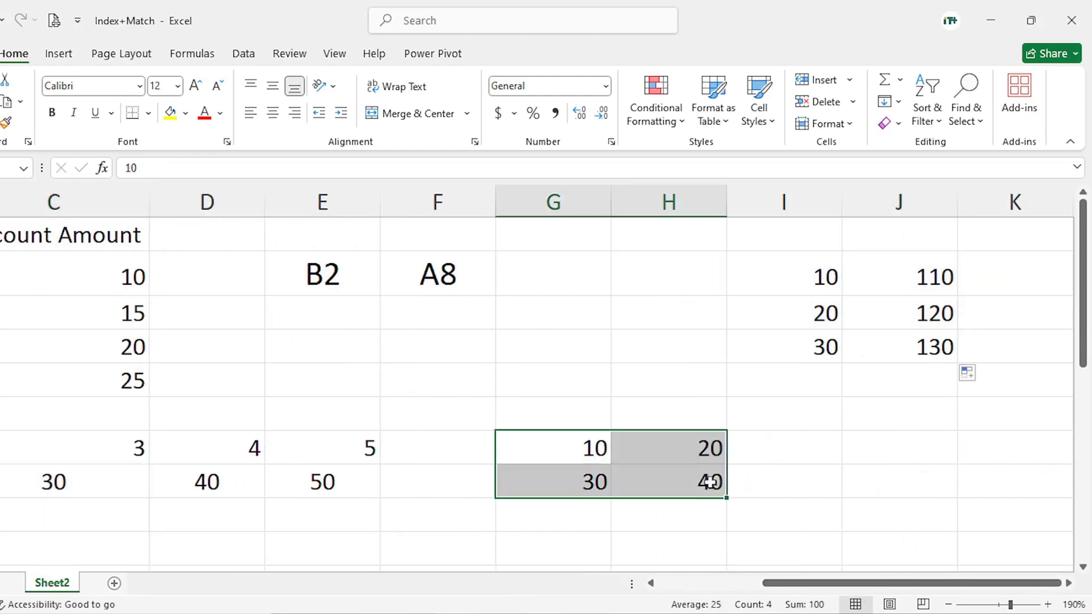
click(820, 461)
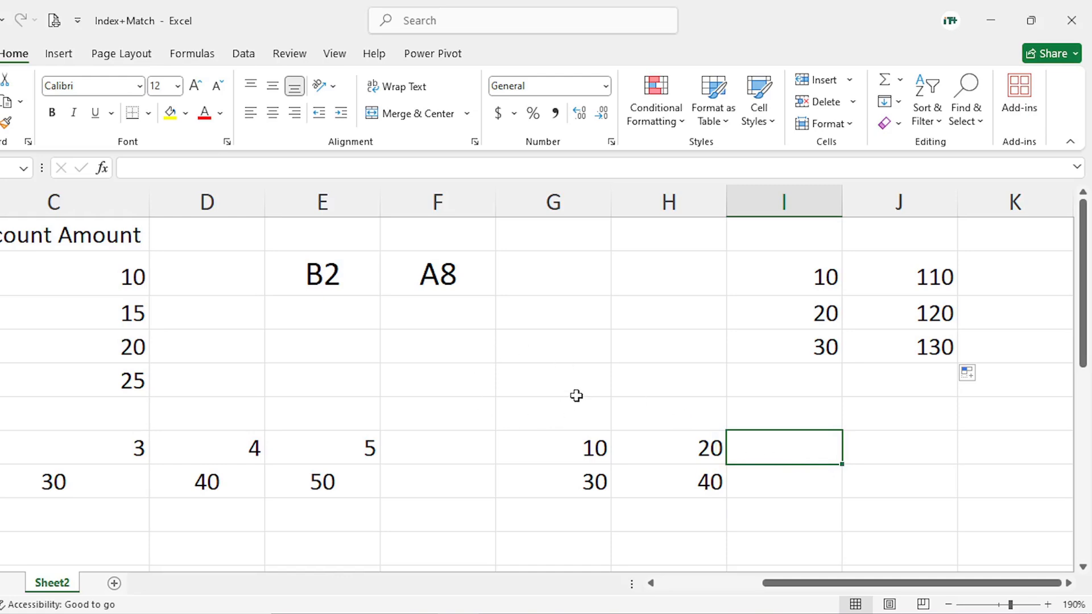